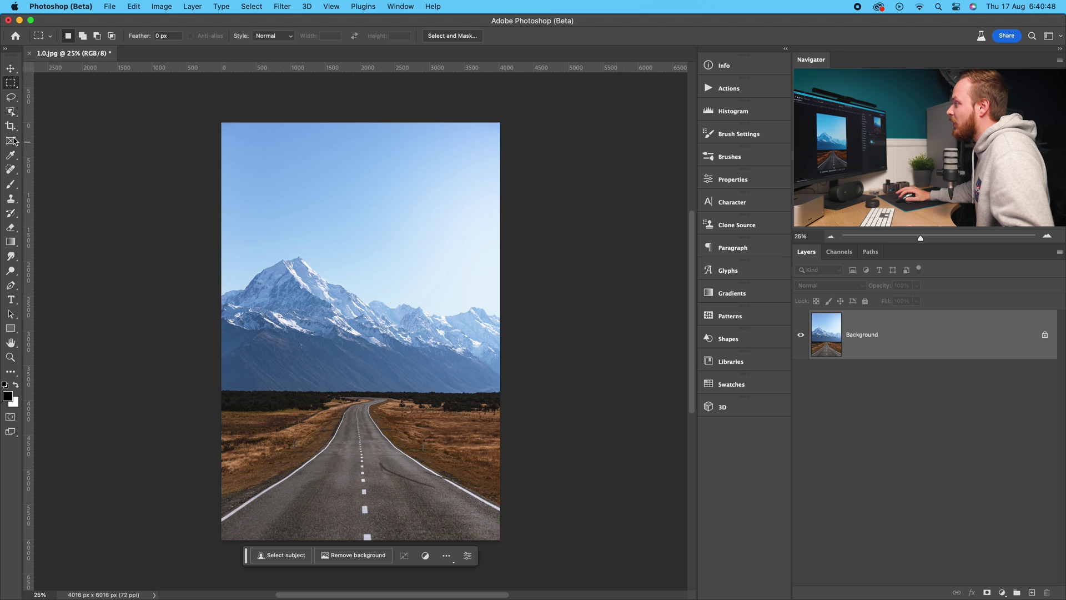
Crop the road photo to a 16:9 ratio, extending the canvas past both sides to about 8150 x 4584 px
click(9, 129)
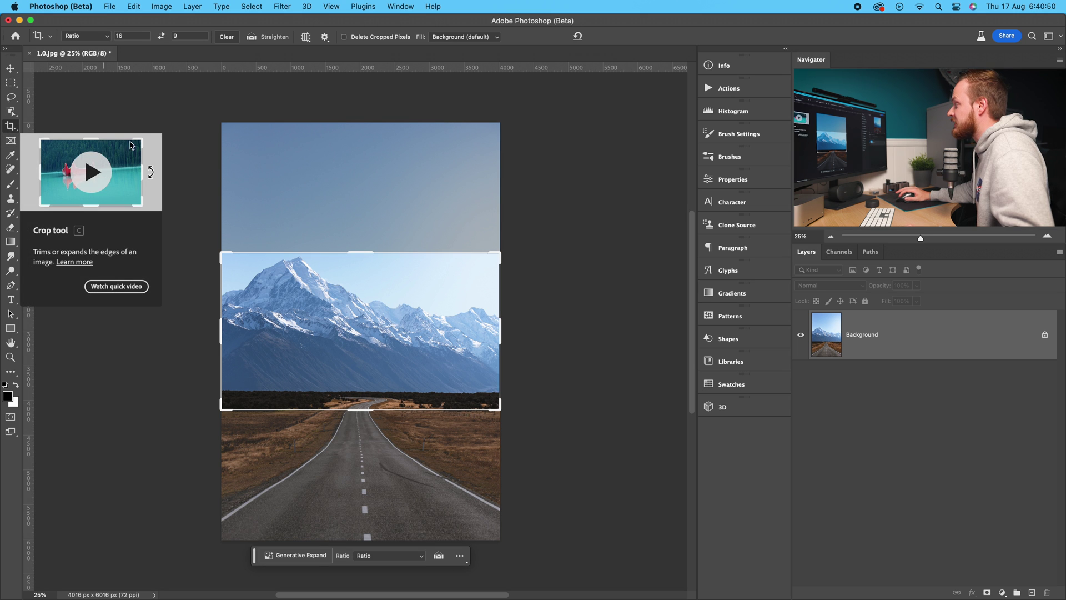
click(91, 37)
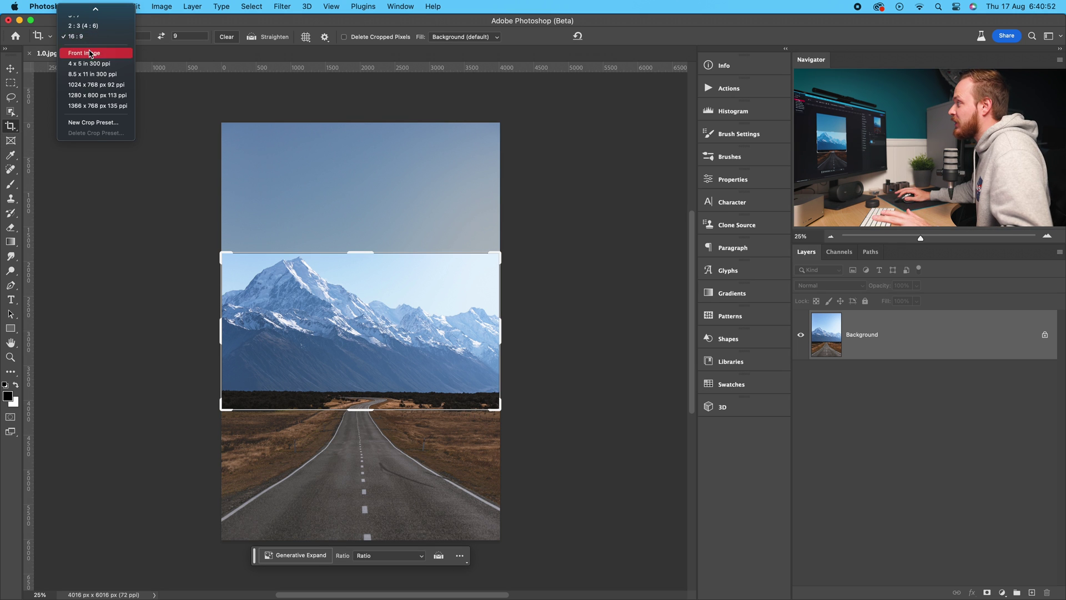
click(89, 37)
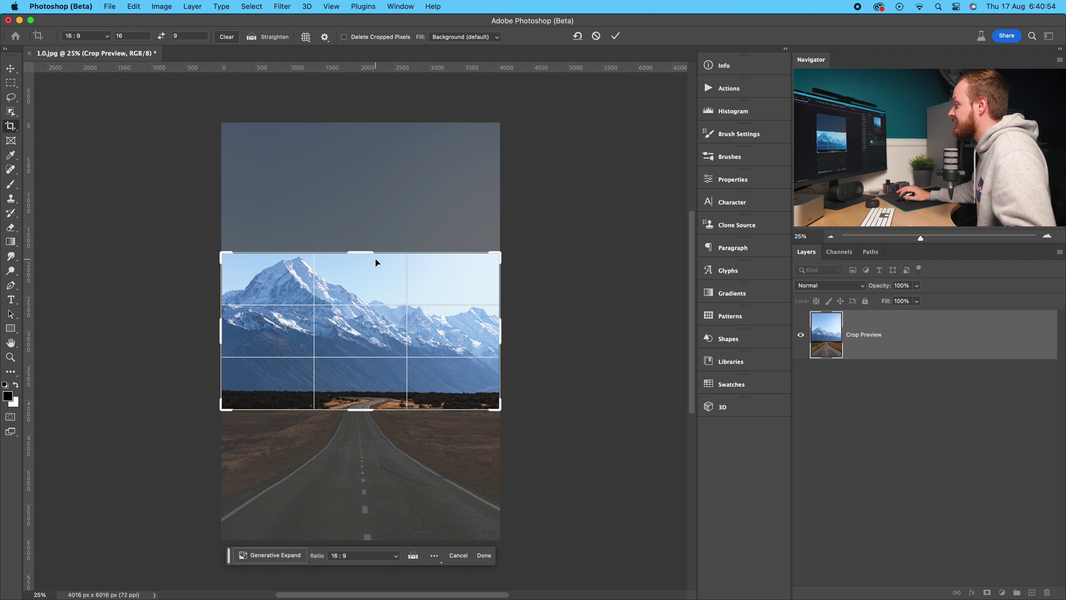
drag(363, 250, 359, 171)
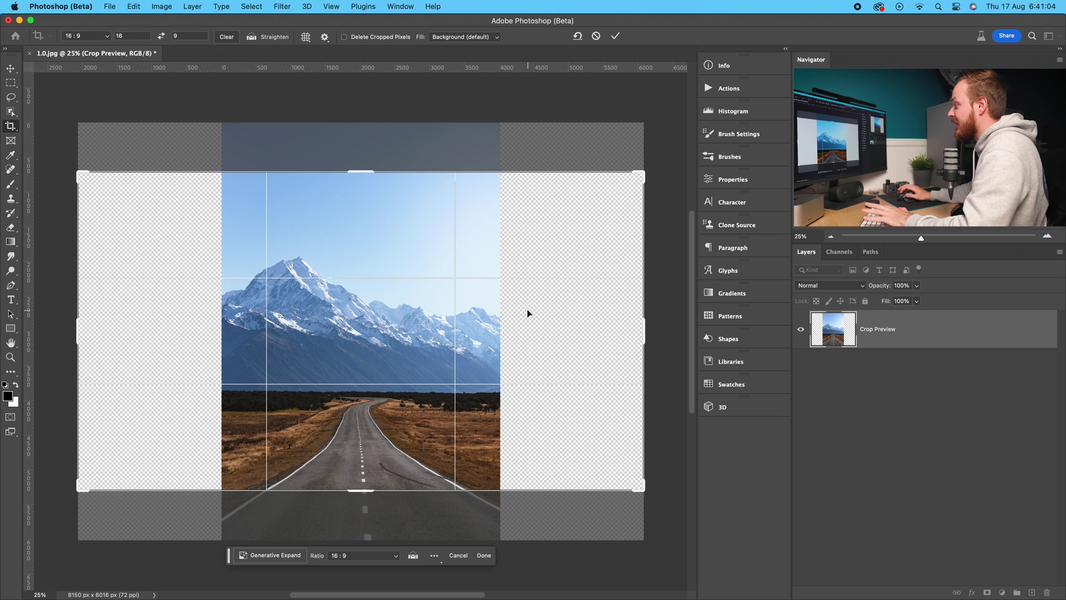
key(Return)
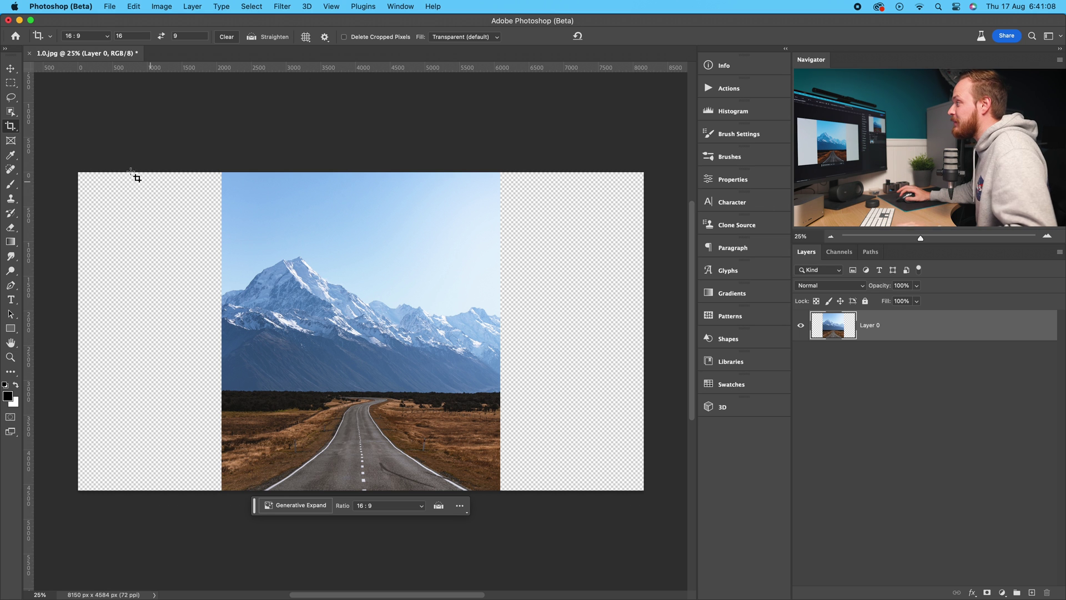
Select the blank areas on both sides of the road photo, slightly overlapping the image, and run Generative Fill with an empty prompt
click(11, 84)
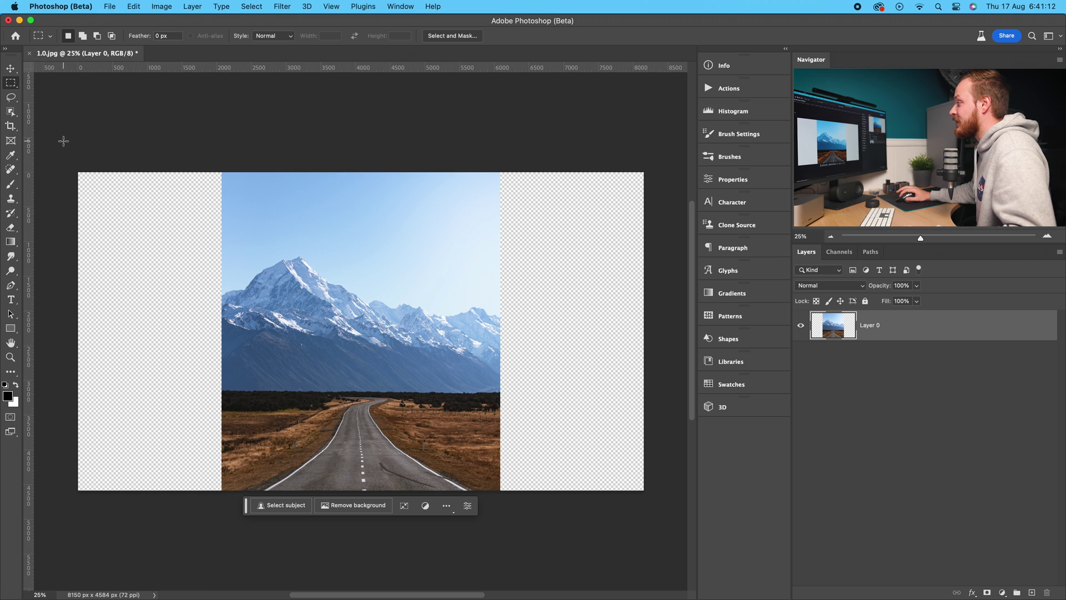
drag(65, 155, 224, 503)
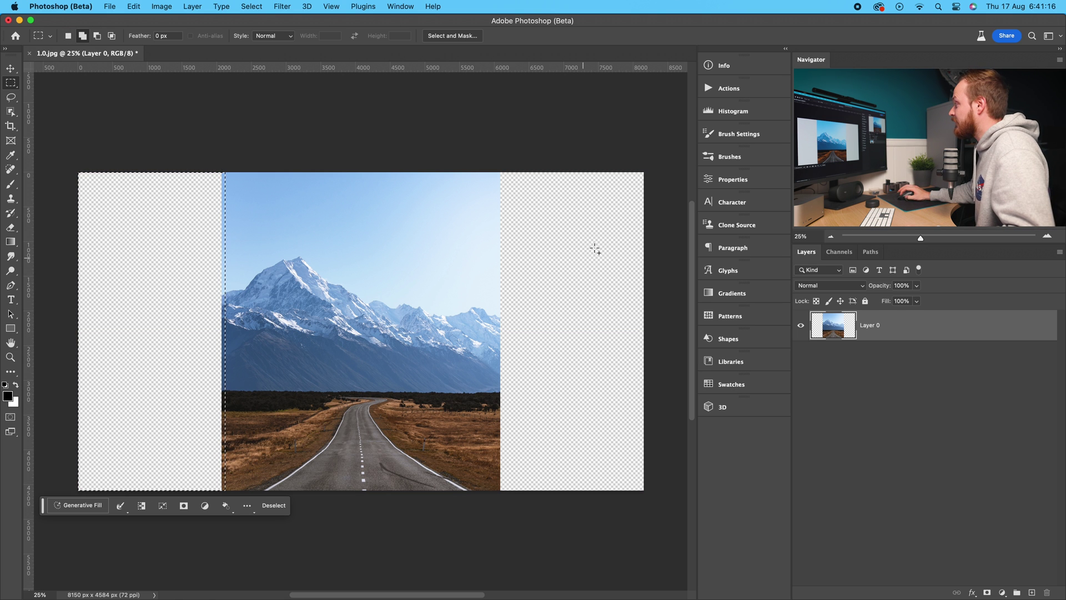
drag(664, 162, 497, 519)
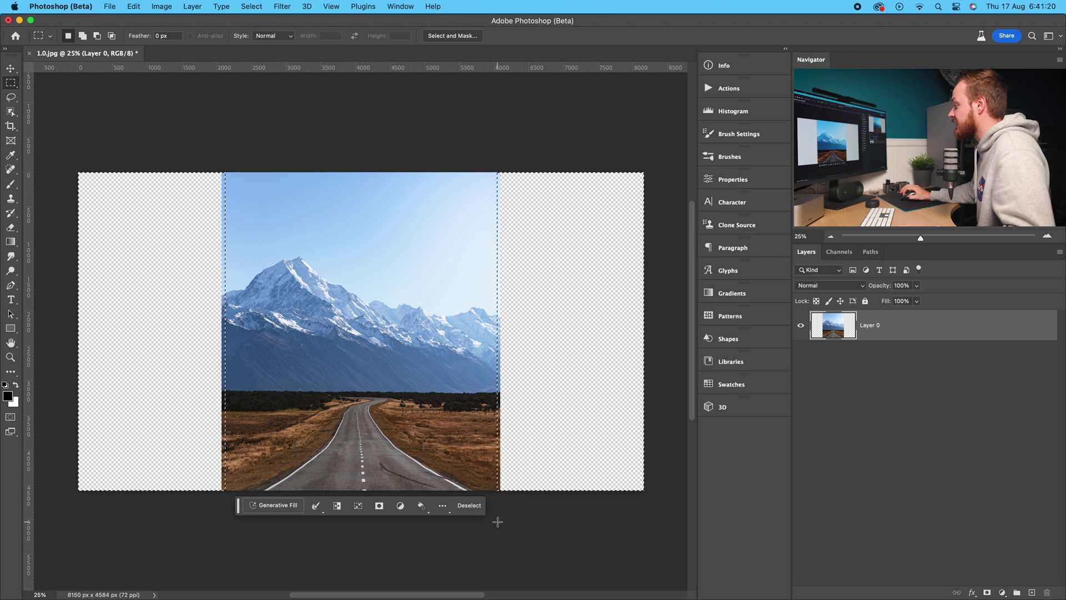
click(268, 506)
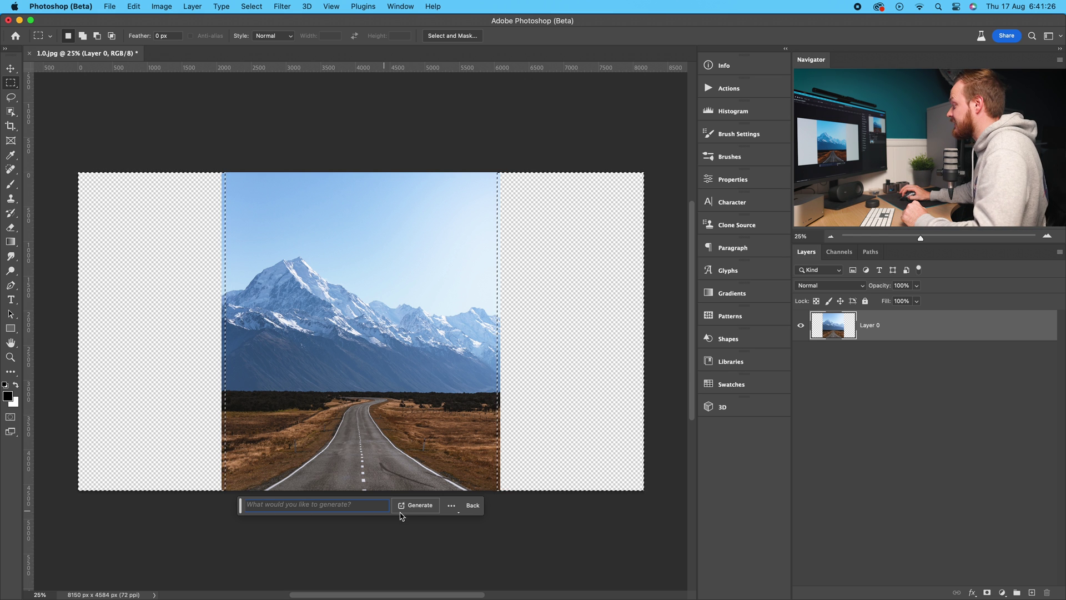
click(417, 506)
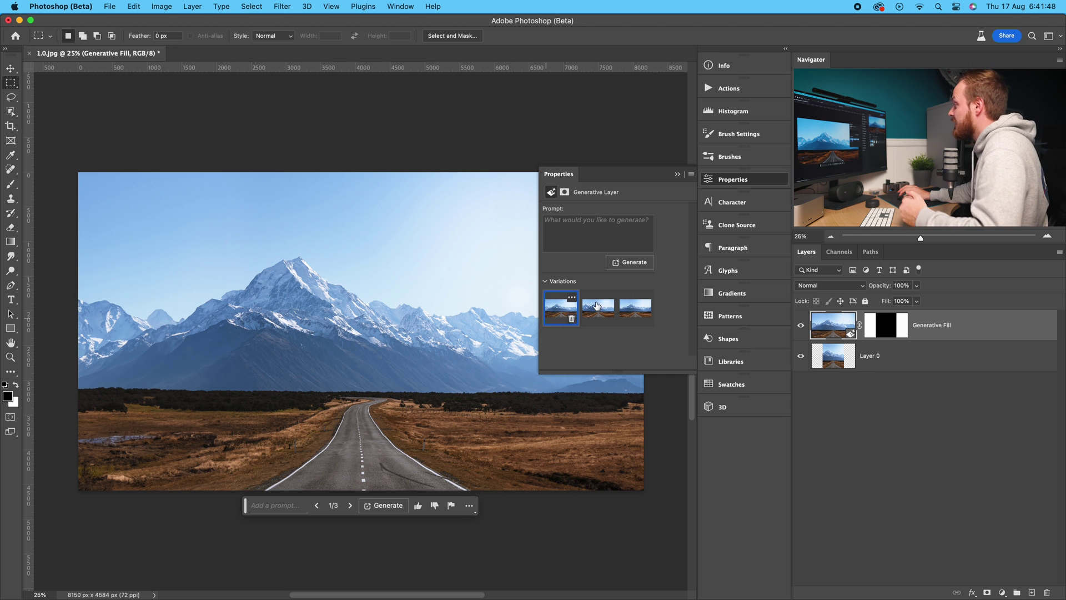
Choose the third generated landscape variation and compare the image with the Generative Fill layer hidden and shown
click(595, 309)
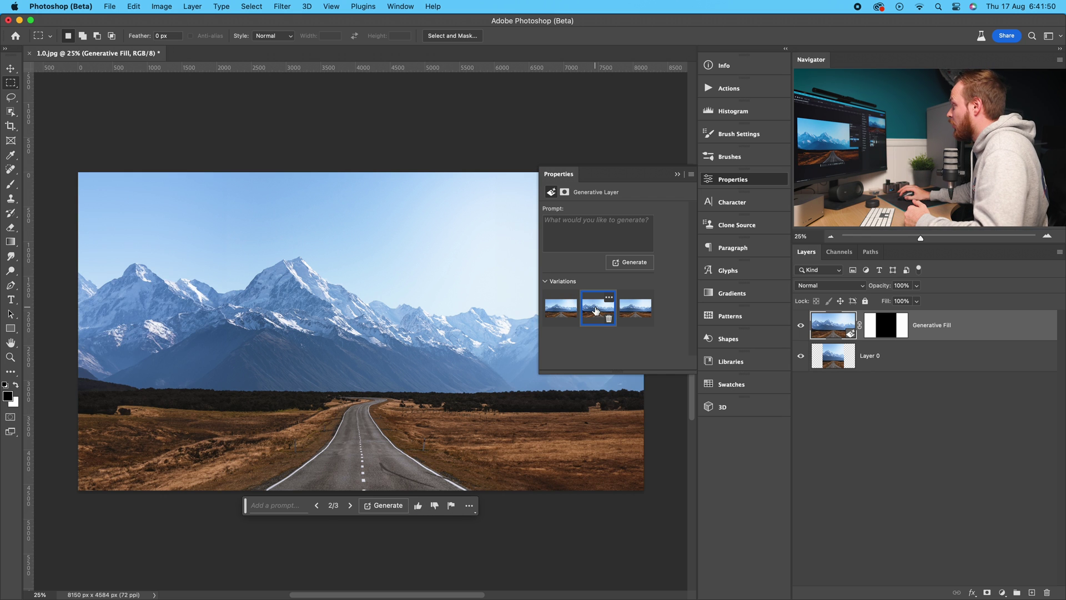
click(628, 310)
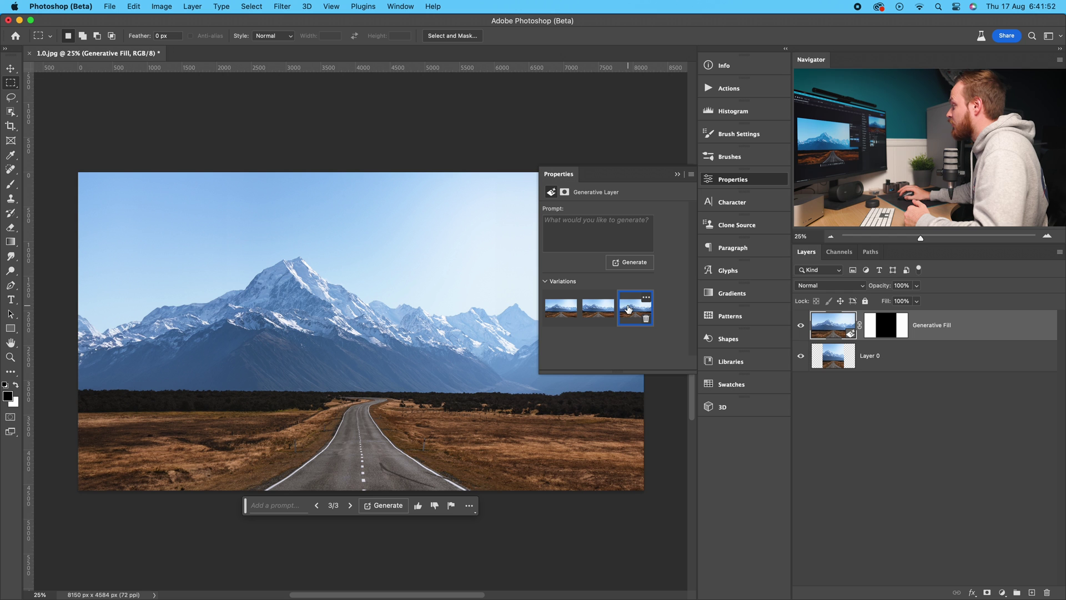
click(724, 180)
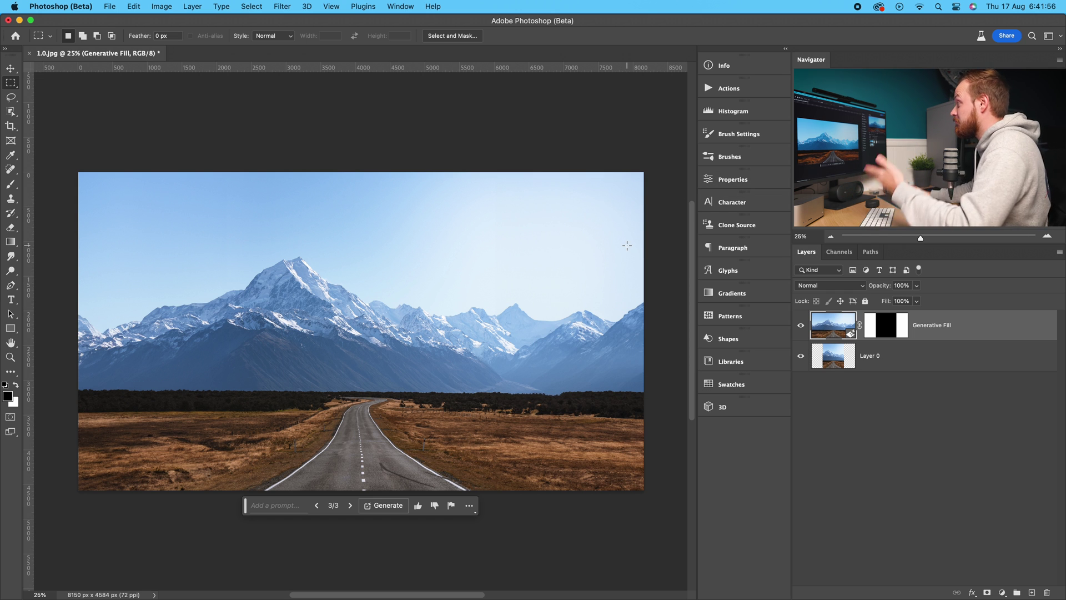
click(800, 326)
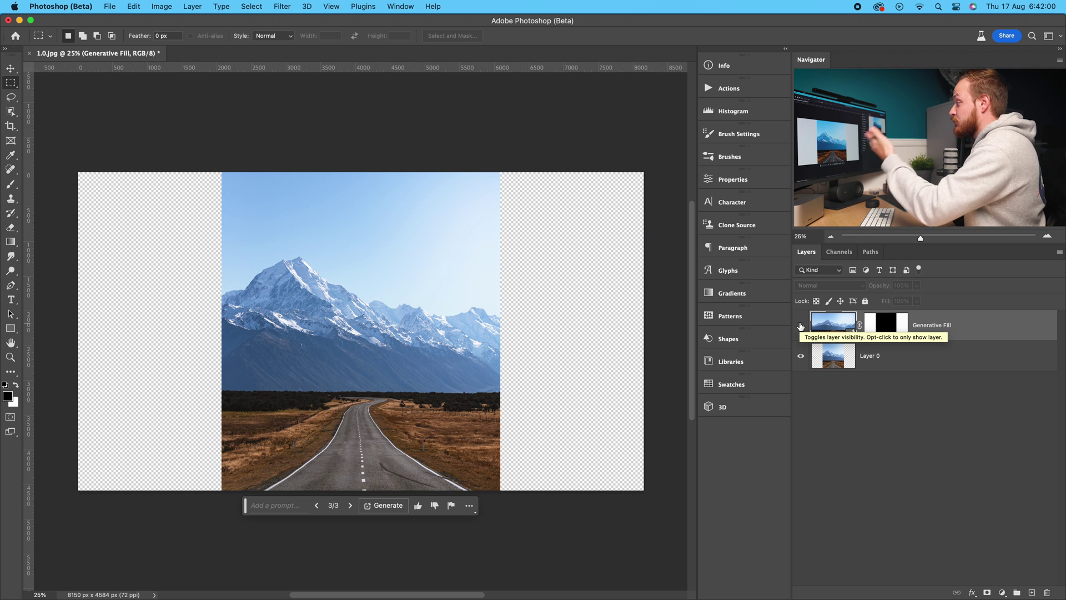
click(800, 326)
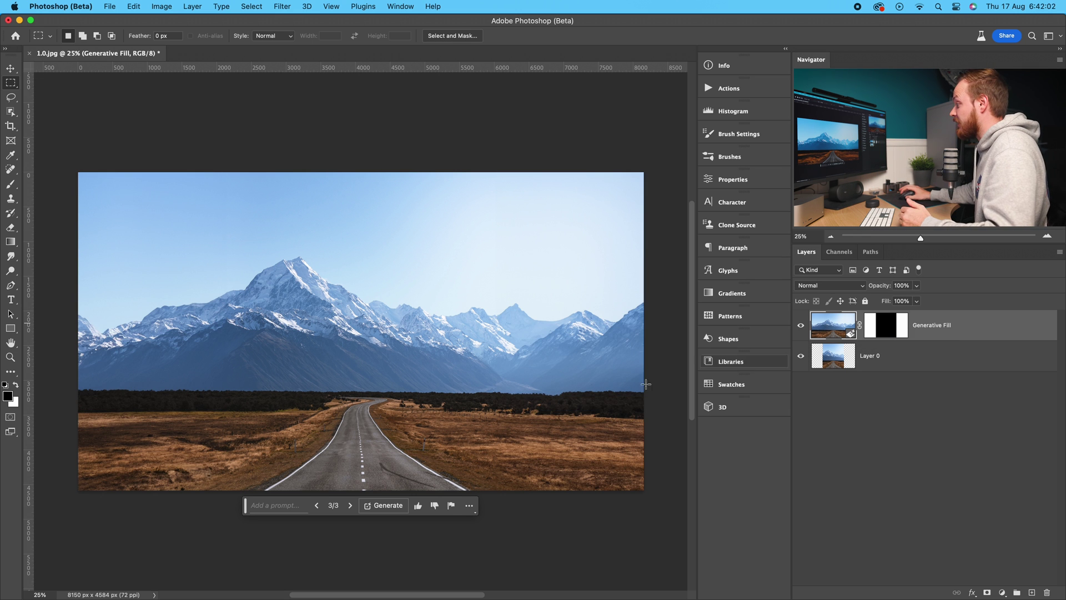
scroll(547, 339, up, 5)
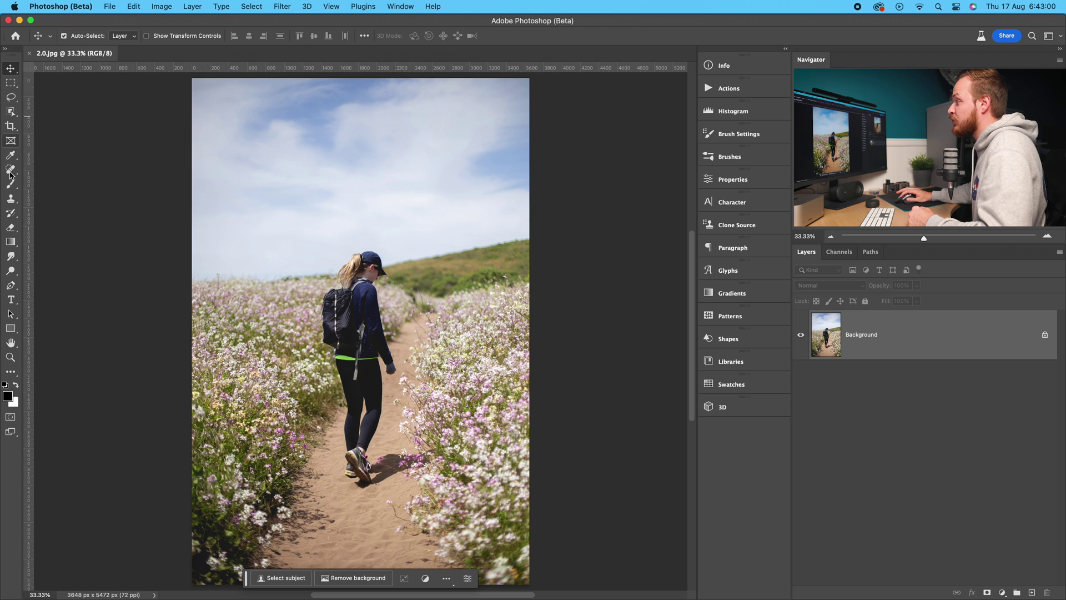
Lasso loosely around the woman and her shadow on the path and remove her using Generative Fill with an empty prompt
key(l)
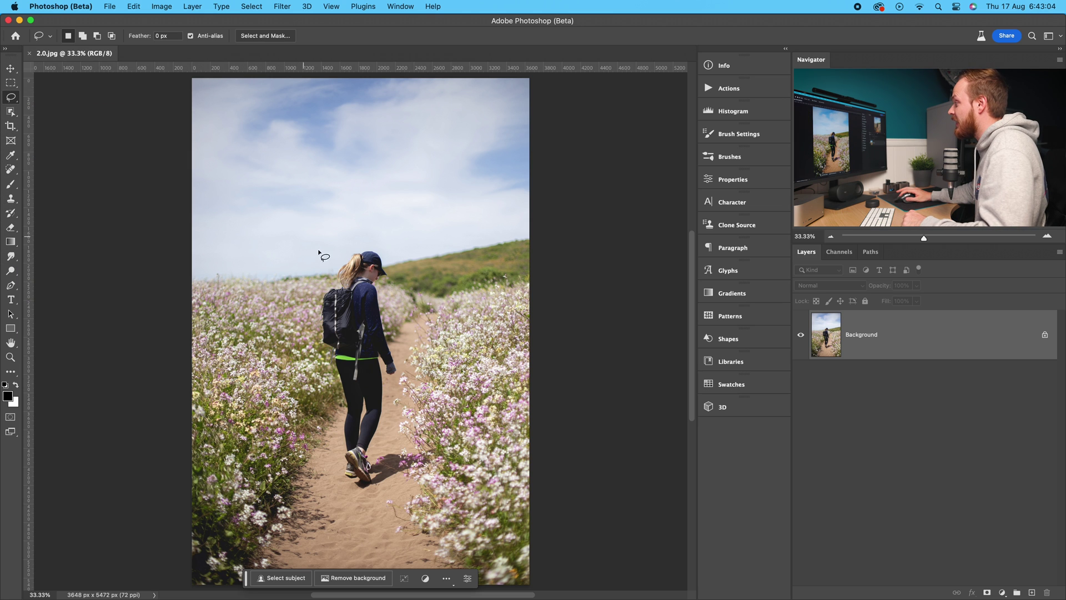
drag(330, 259, 327, 276)
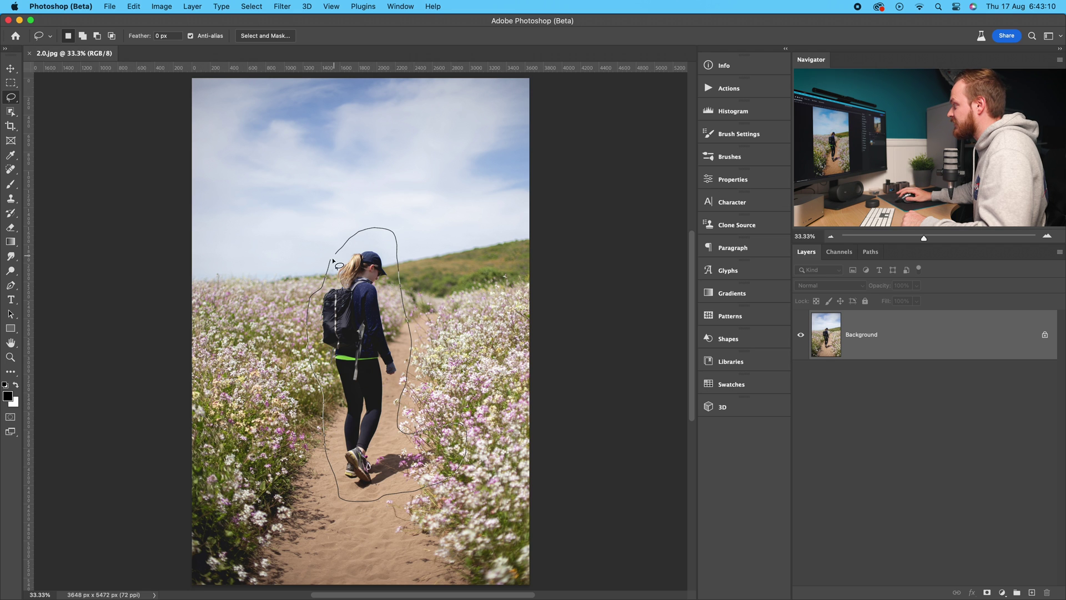
drag(333, 261, 332, 264)
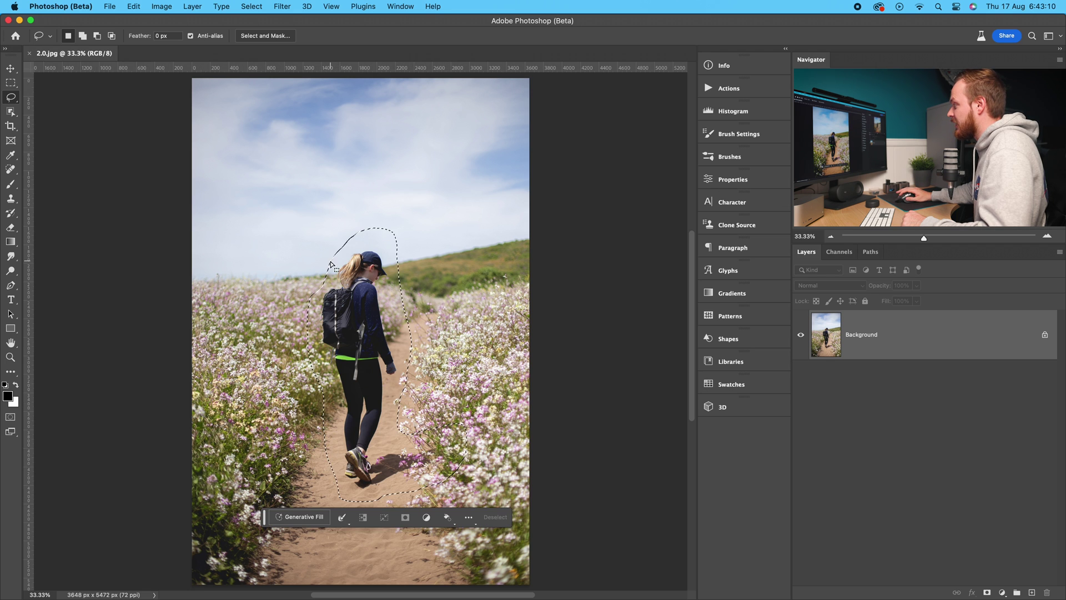
click(297, 517)
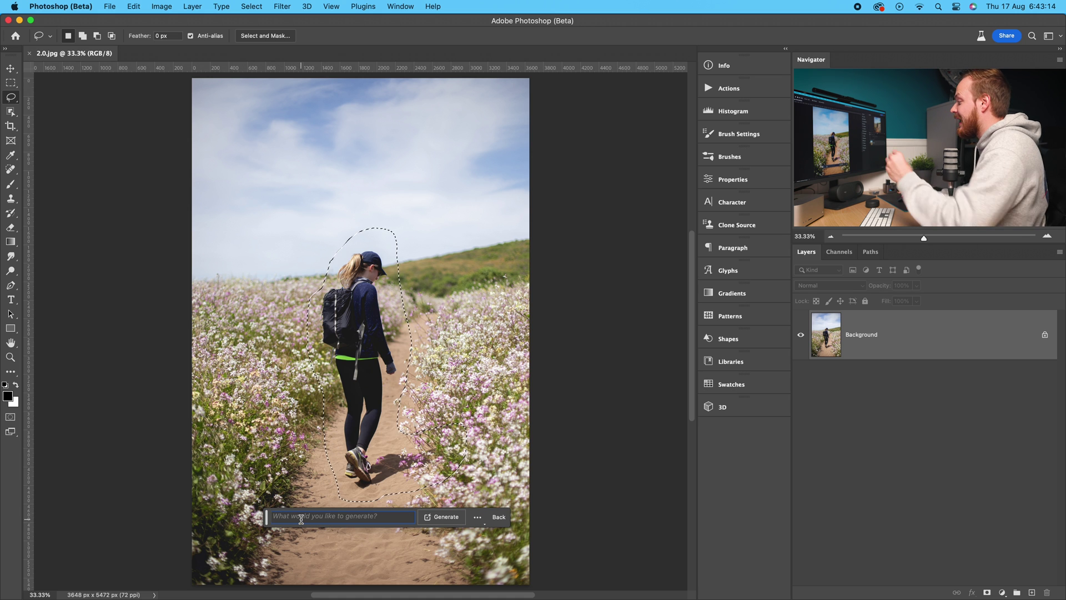
click(442, 517)
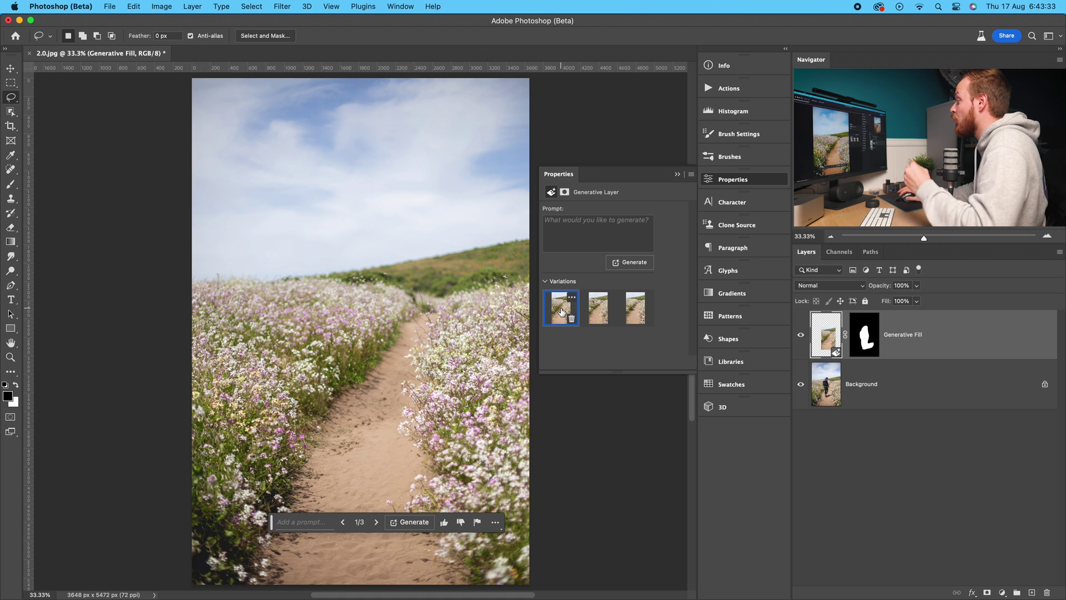
Compare the generated variations of the empty flower path and keep the second one
click(590, 309)
click(625, 310)
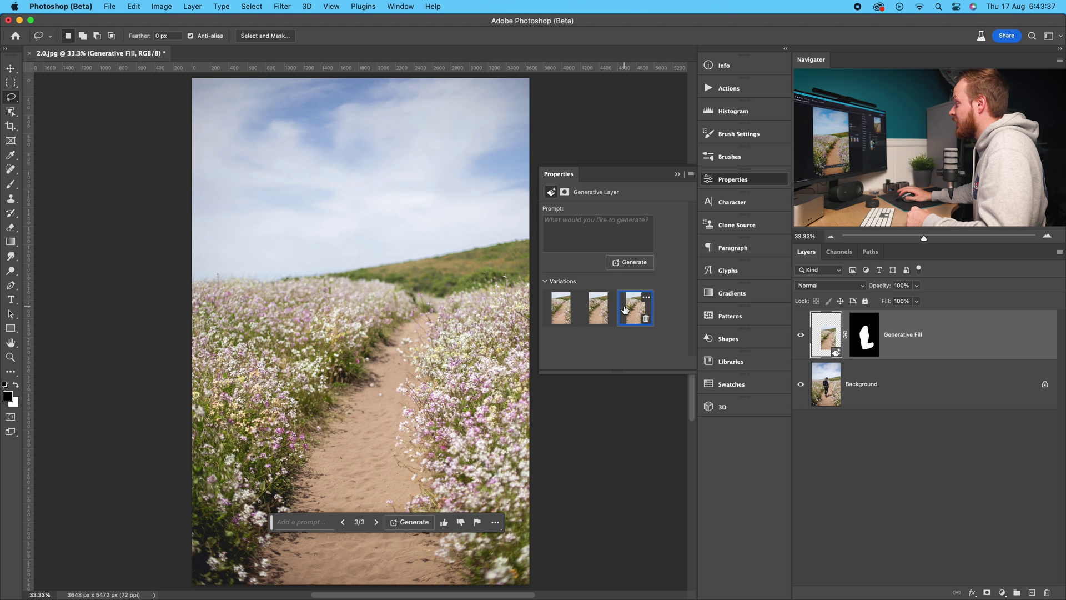
click(604, 311)
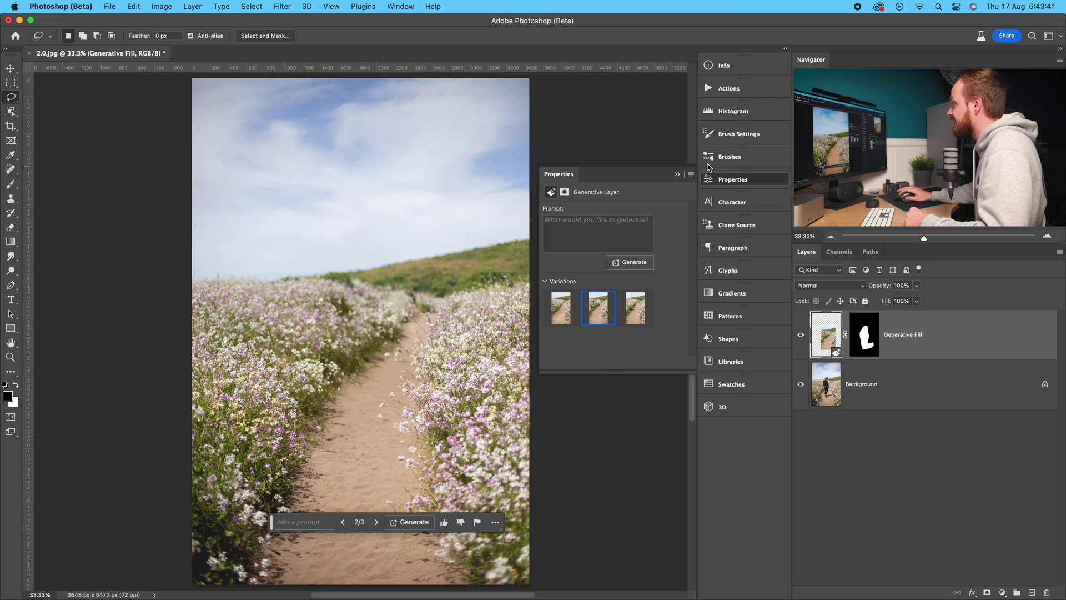
click(723, 179)
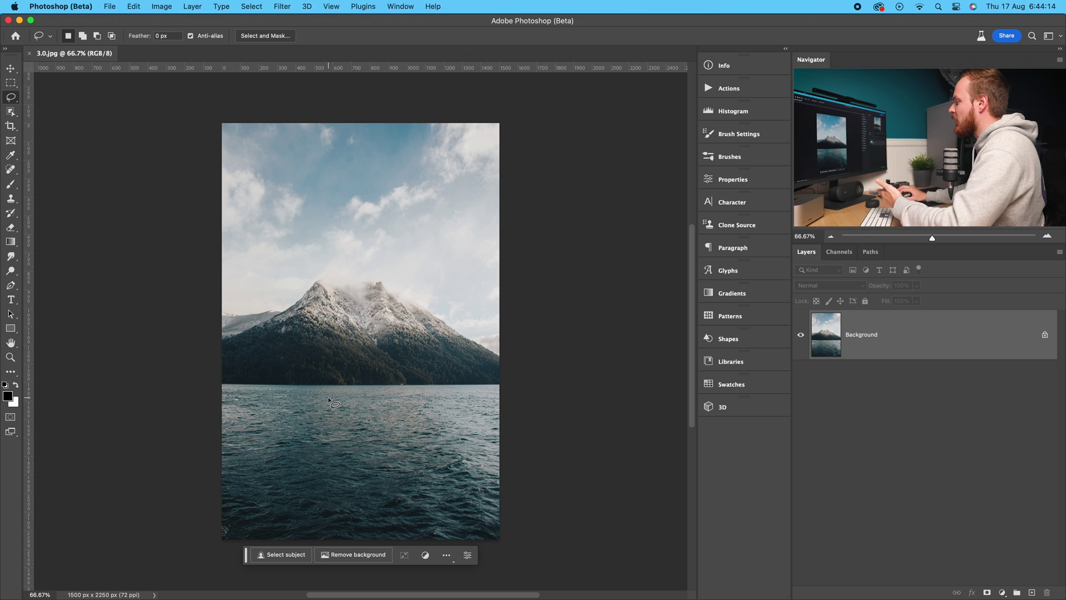
Select the whole water area below the mountain and run Generative Fill with the prompt "A reflection in water"
key(v)
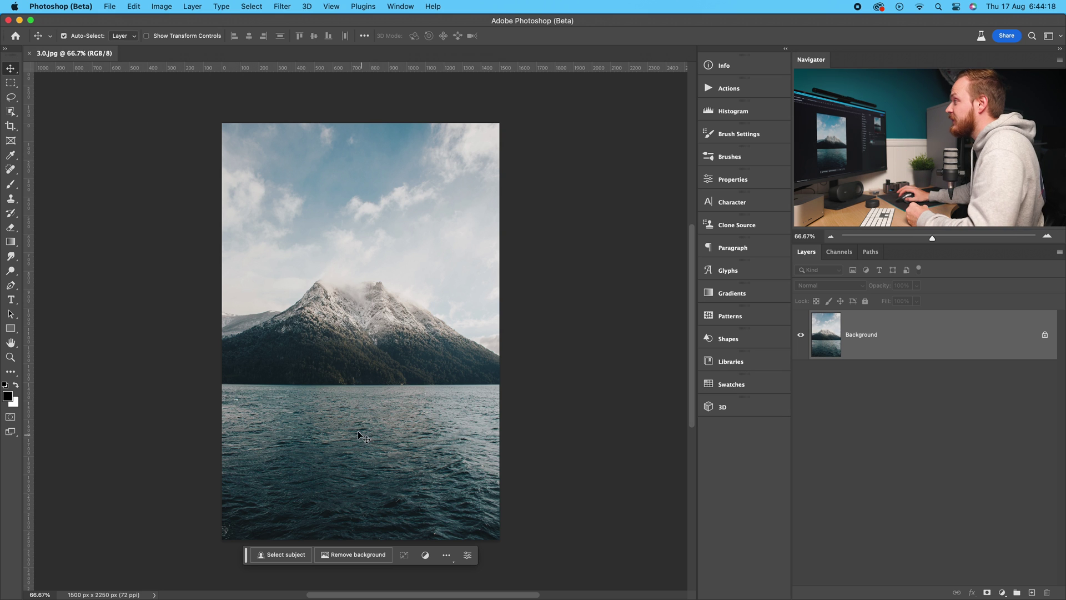
click(11, 84)
drag(204, 569, 641, 386)
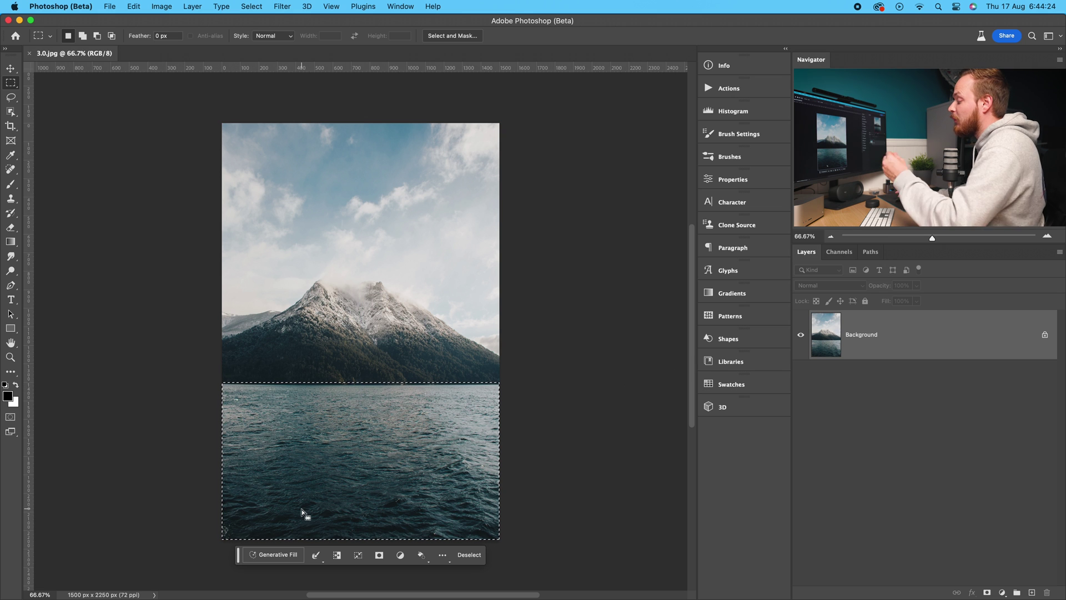
click(270, 555)
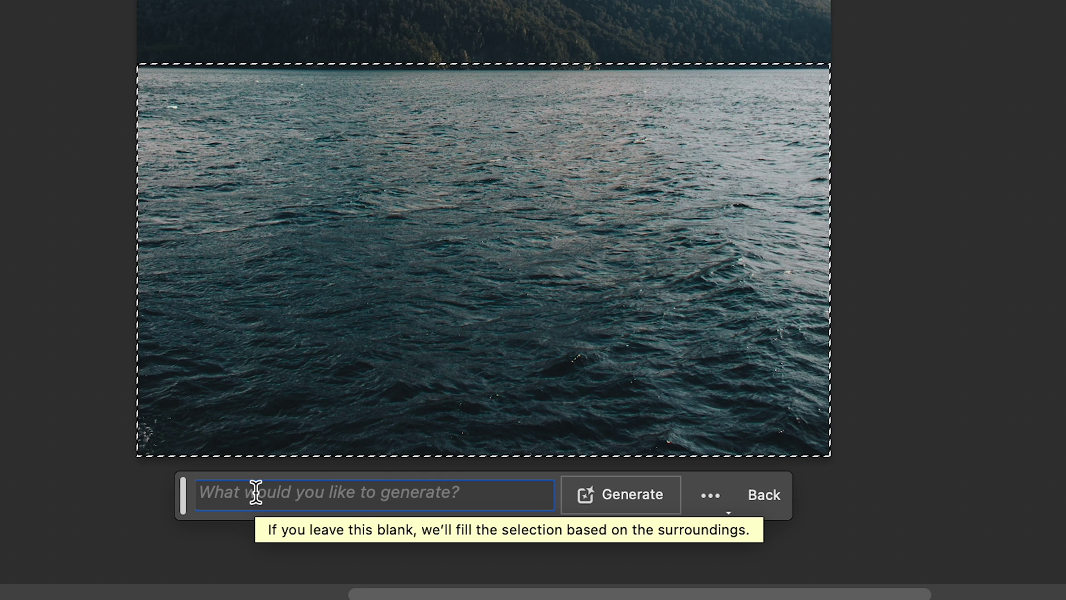
text(A reflection in water)
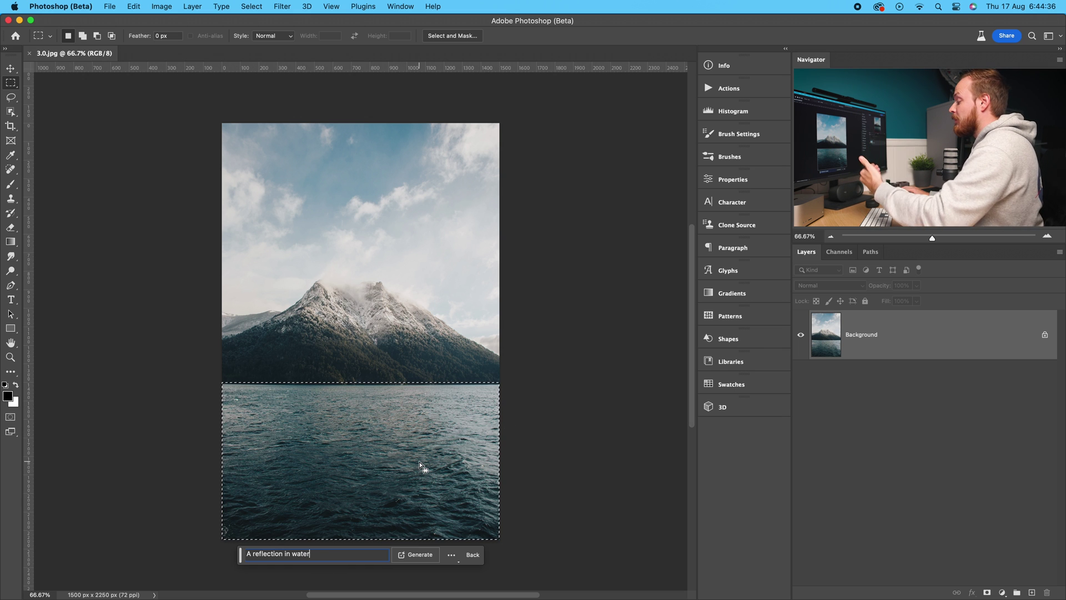
click(421, 555)
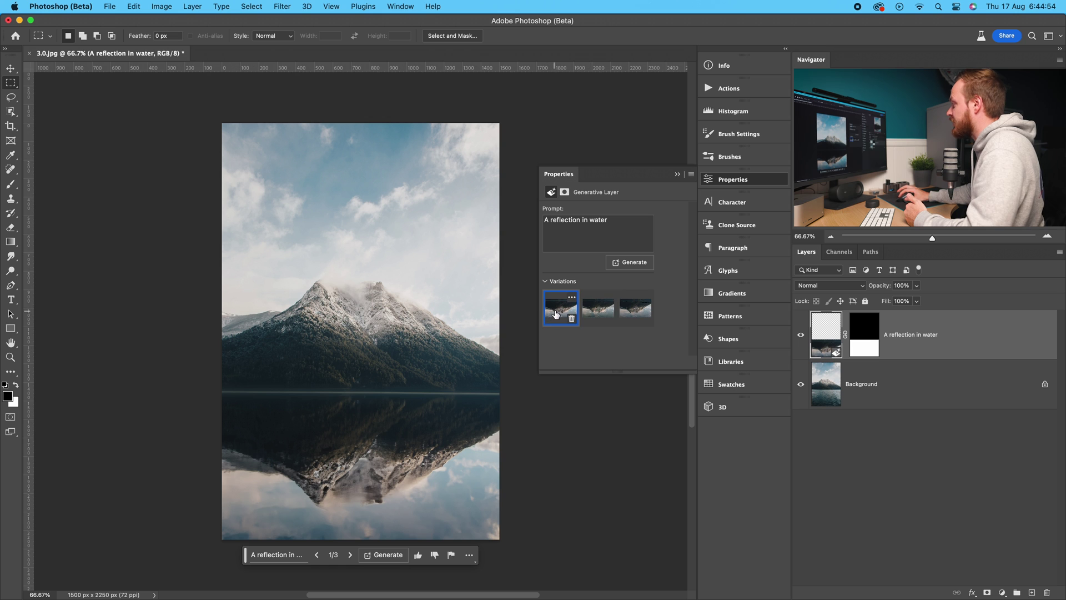
Keep the second reflection variation and compare the image with the reflection layer hidden and shown
click(598, 308)
click(632, 308)
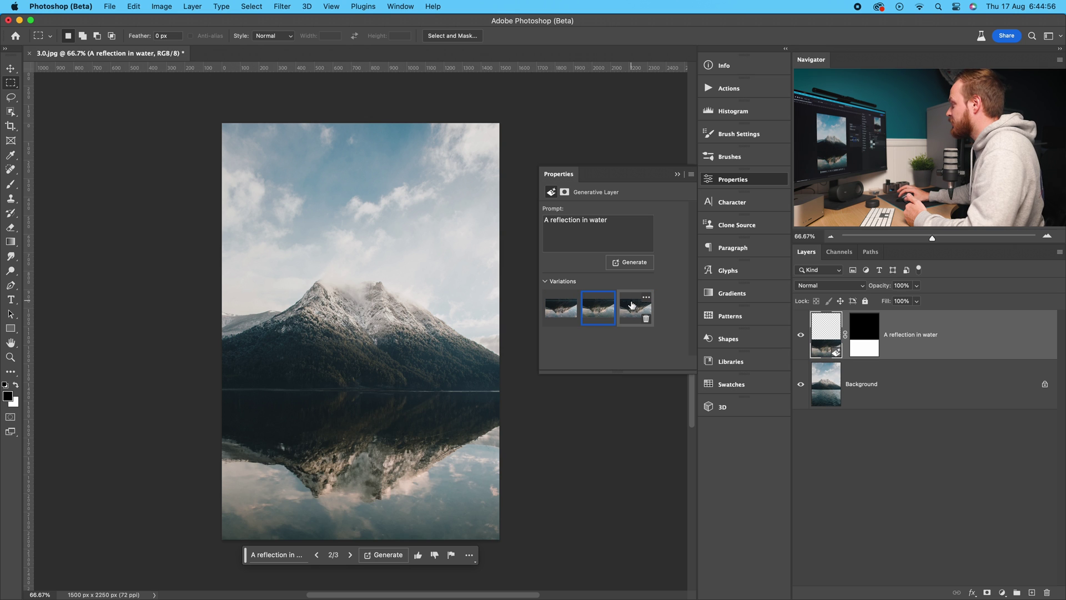
click(589, 314)
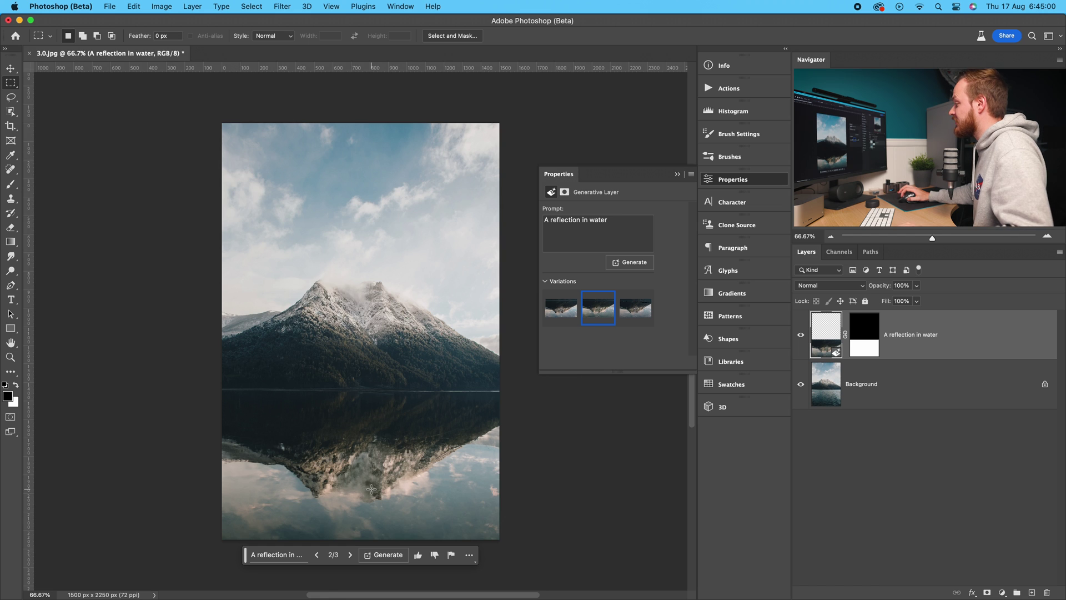
scroll(372, 488, up, 3)
scroll(411, 434, down, 3)
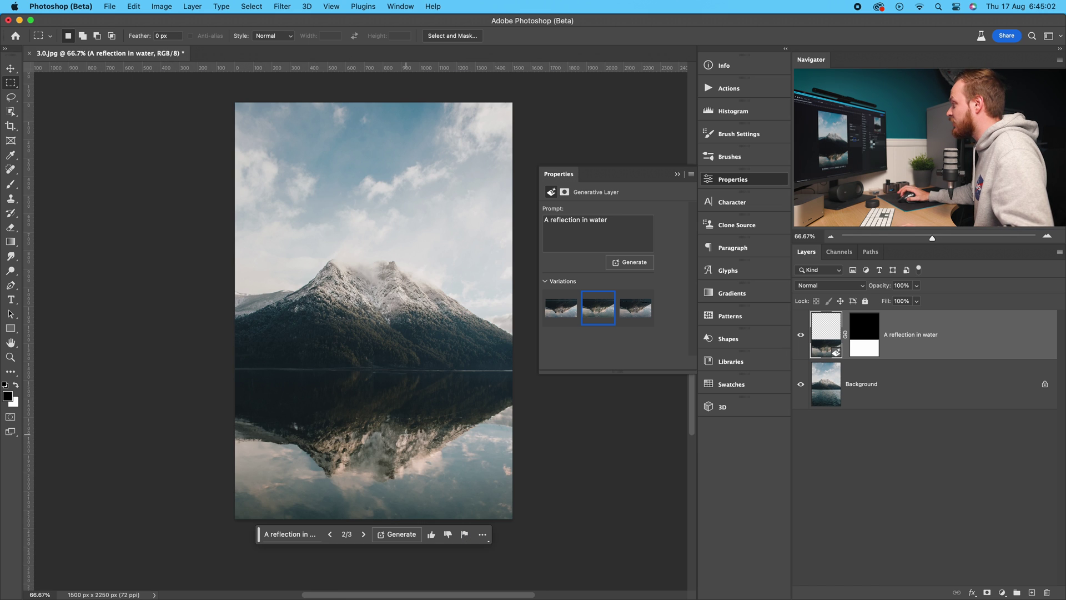
click(800, 336)
click(801, 336)
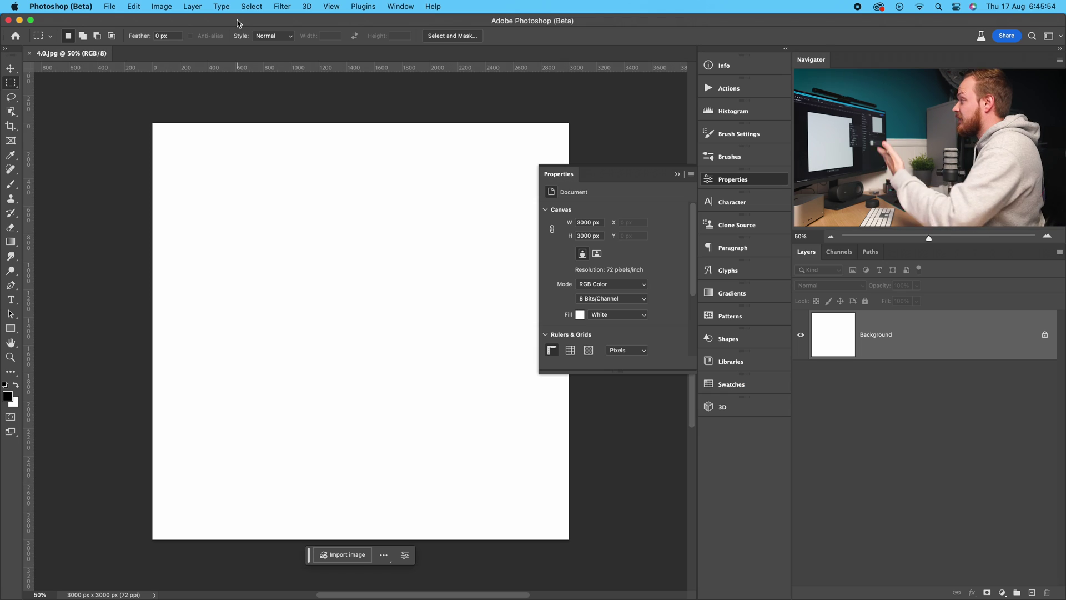
Select the entire blank white canvas and run Generative Fill with the prompt "City at sunset"
click(729, 187)
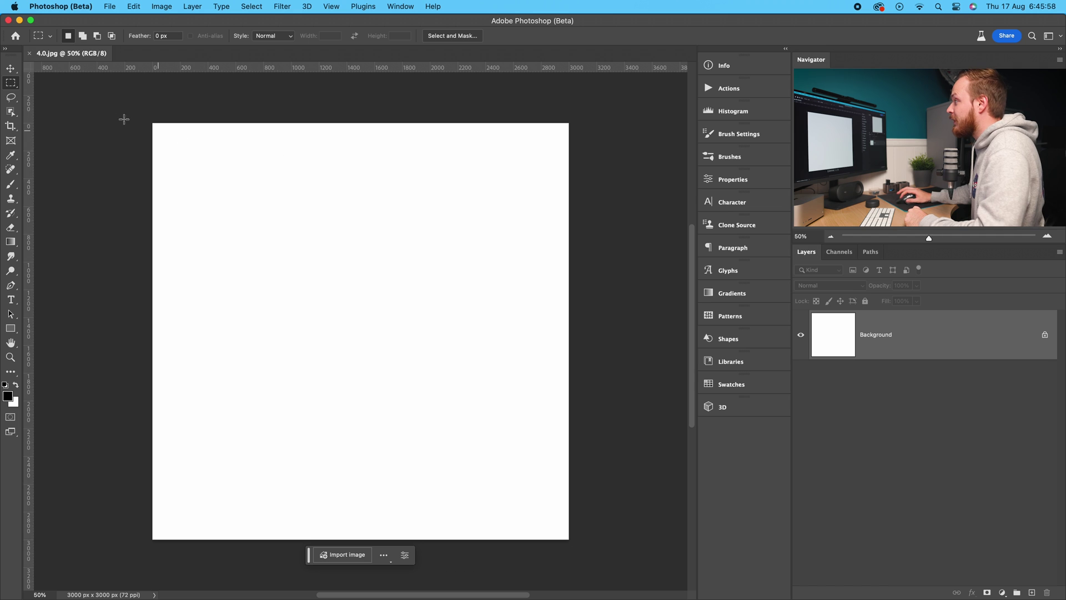
drag(126, 103, 639, 575)
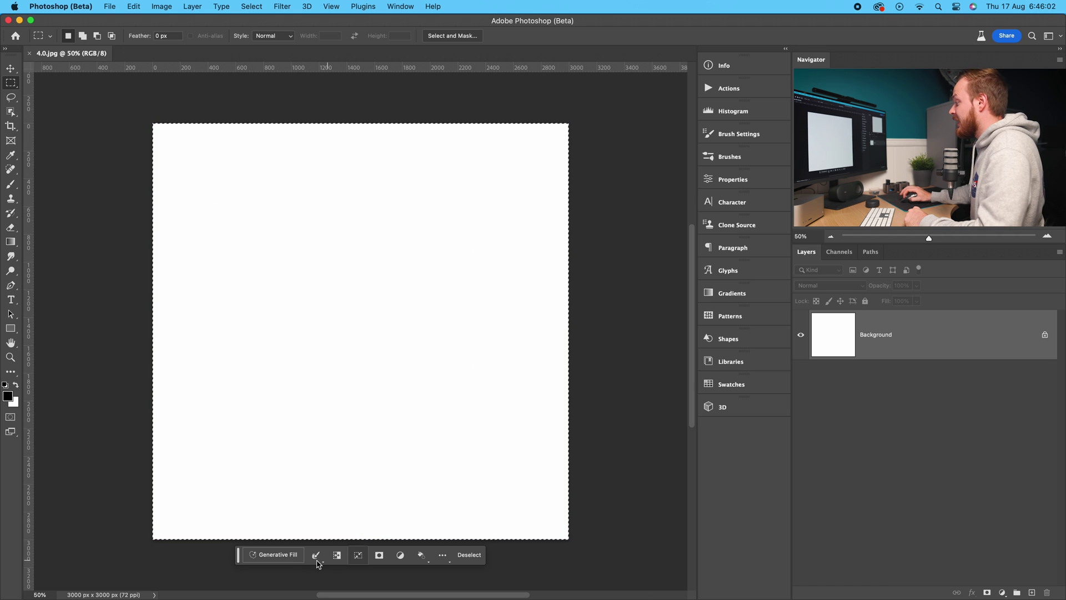
click(277, 555)
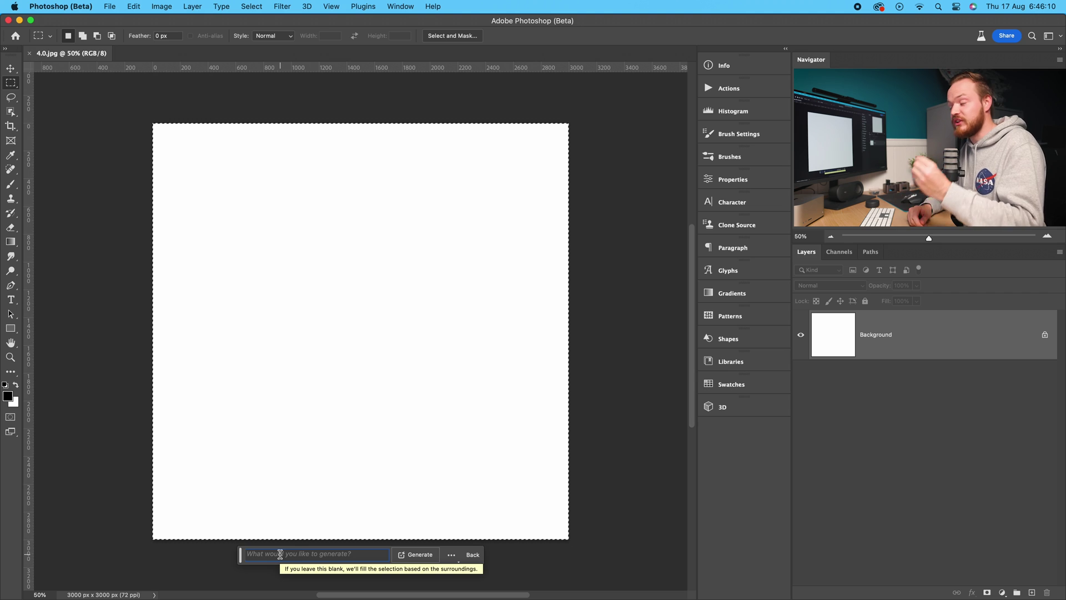
text(City at sunset)
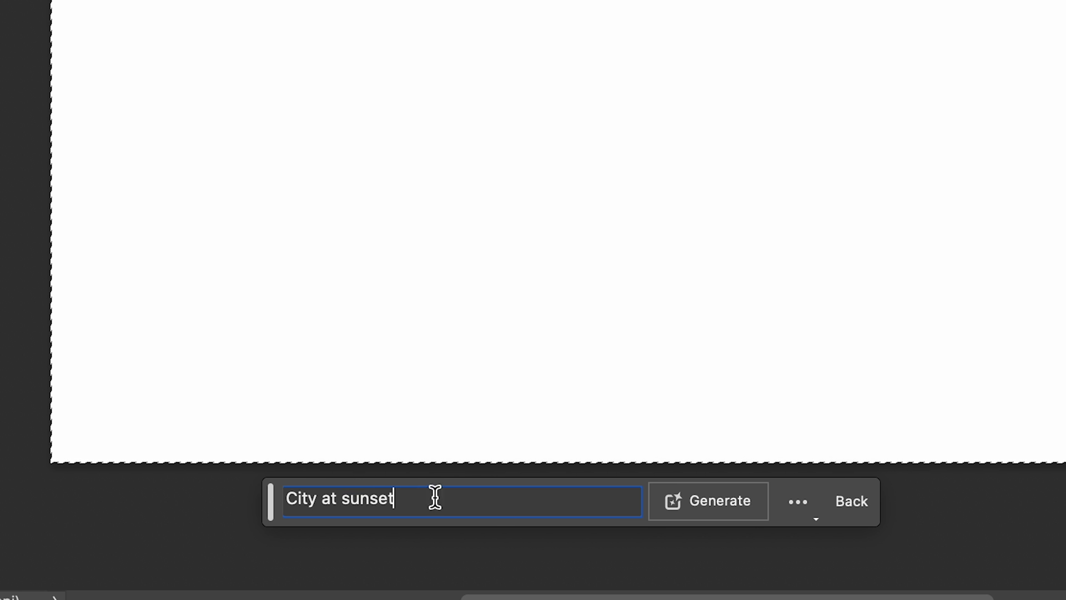
click(736, 512)
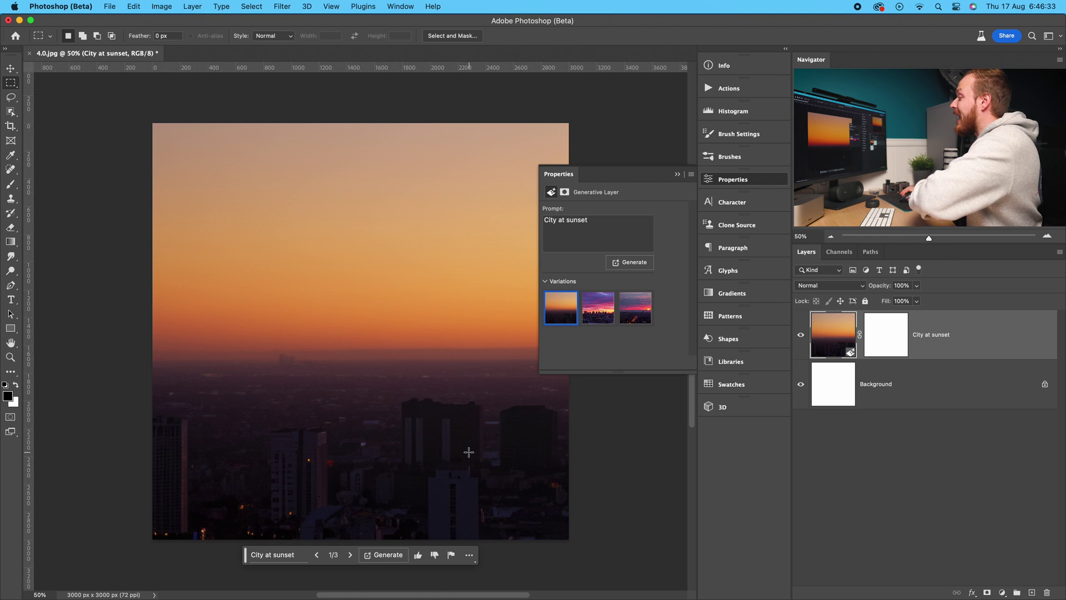
Compare the city variations, keep the second one, and check the canvas with the generated layer hidden and shown
mouse_move(560, 313)
click(598, 308)
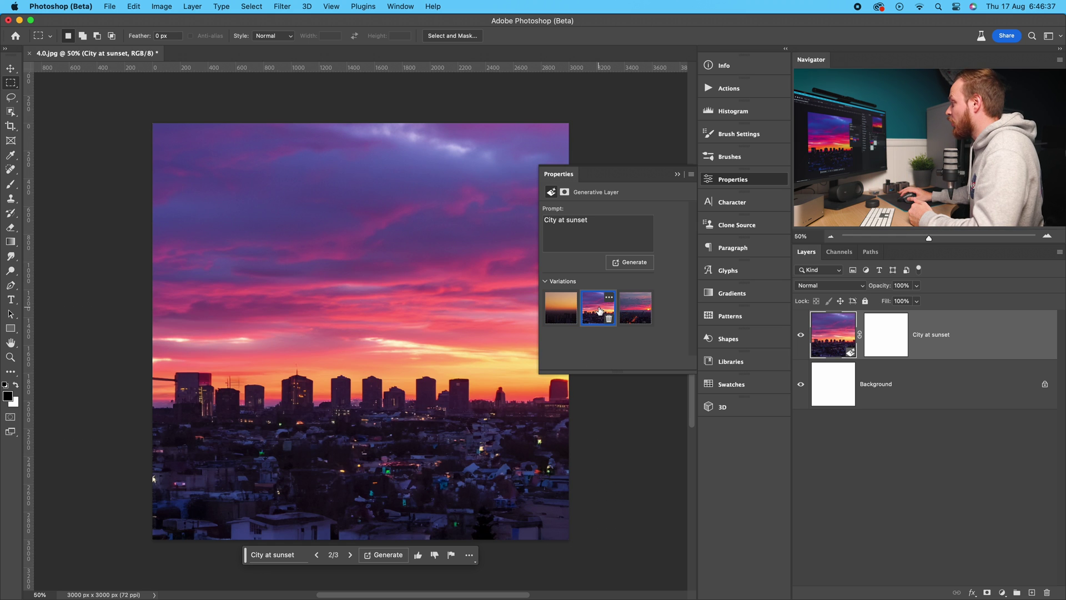
click(627, 309)
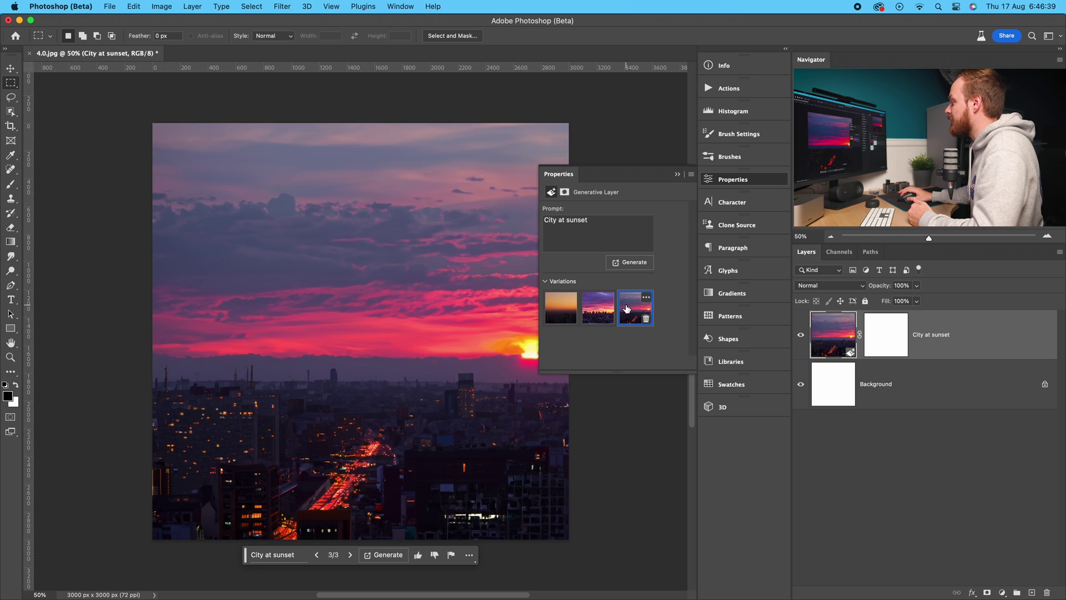
click(587, 311)
click(723, 186)
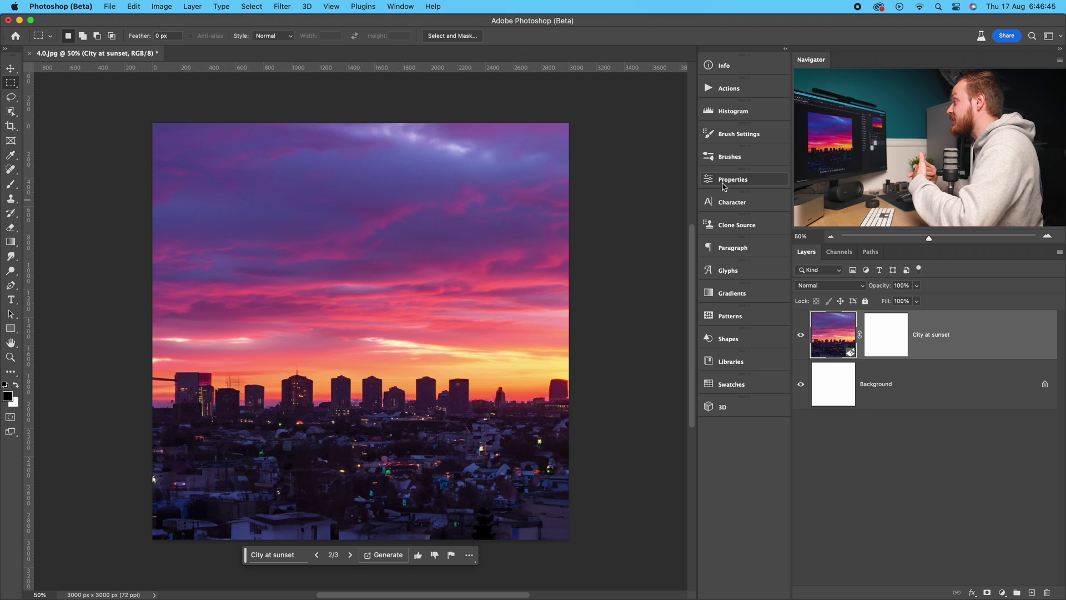
click(801, 334)
click(801, 334)
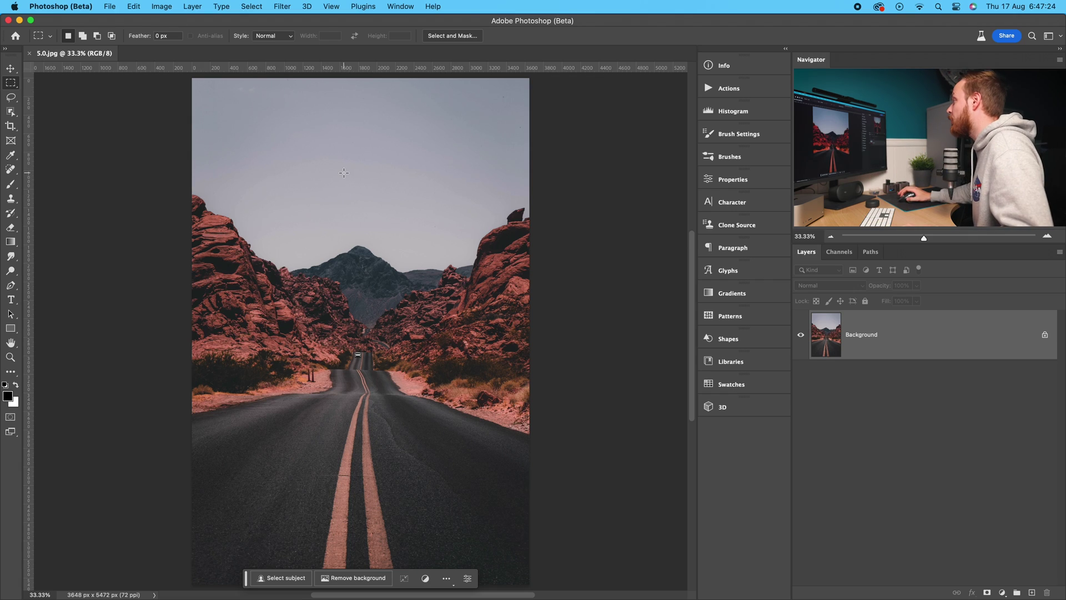
Select the sky above the desert road automatically and run Generative Fill with the prompt "Night sky with the moon"
scroll(343, 173, down, 2)
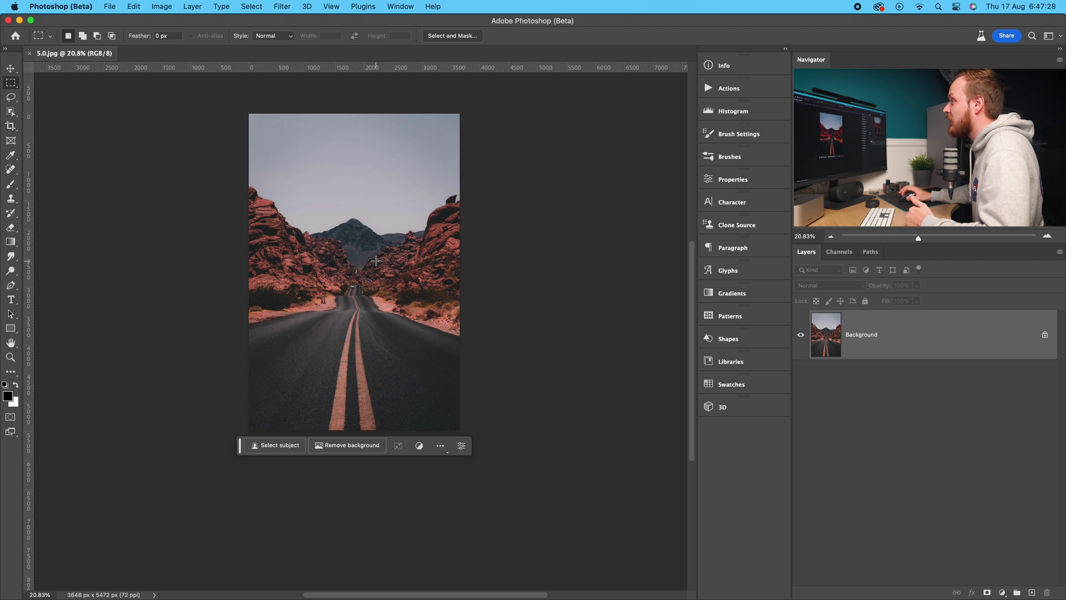
click(11, 67)
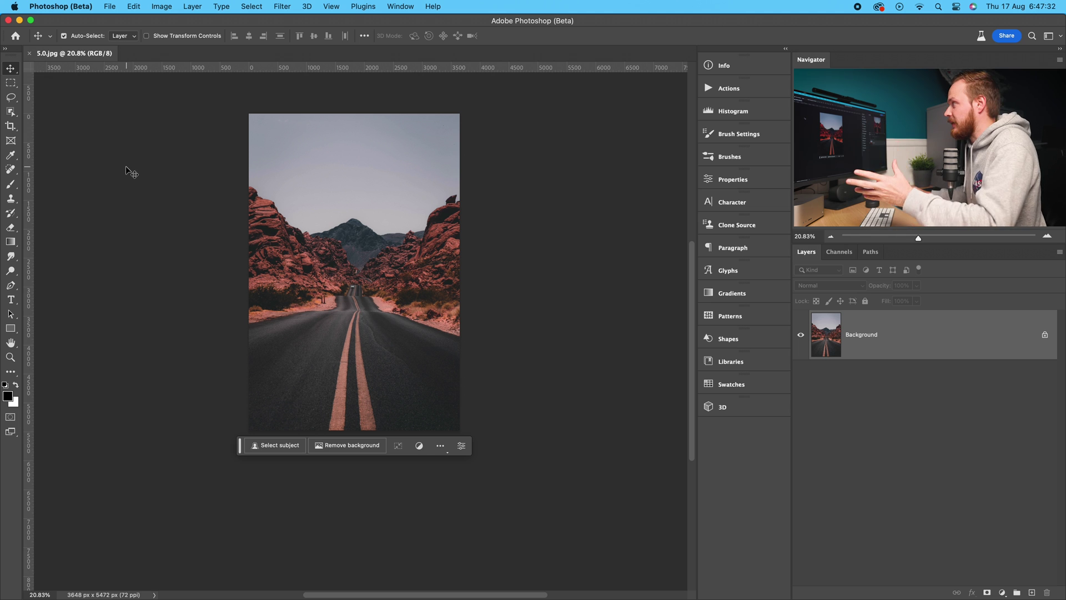
click(251, 7)
click(265, 143)
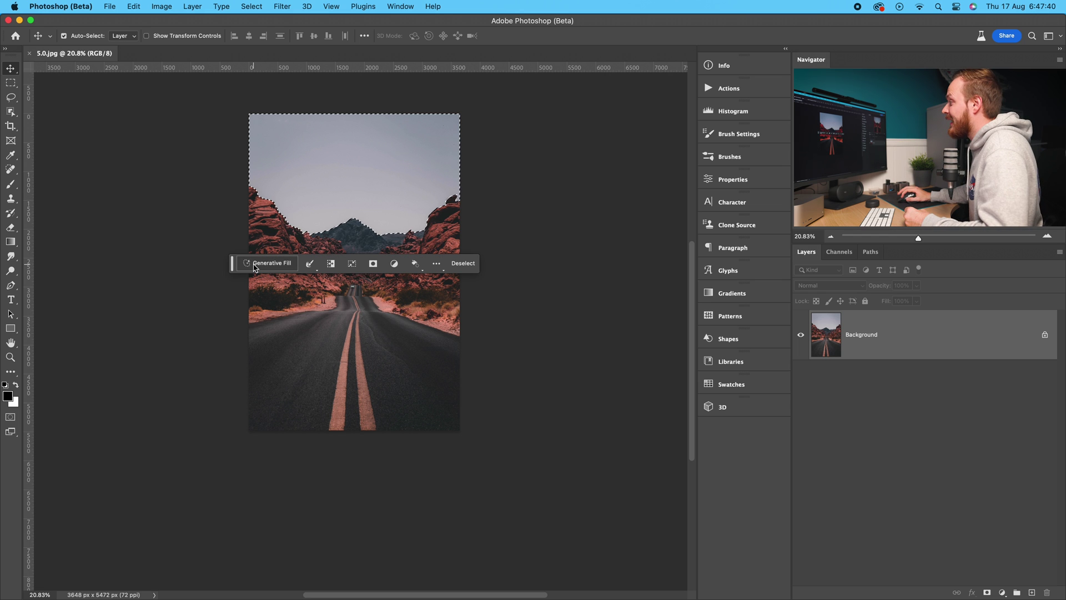
click(254, 265)
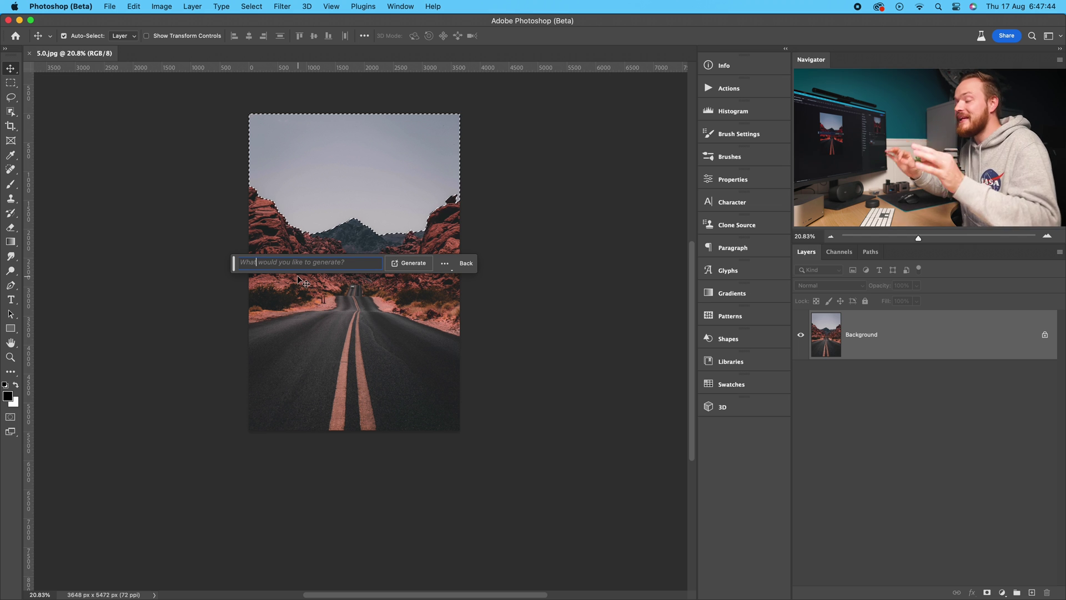
text(Night sky with the moon)
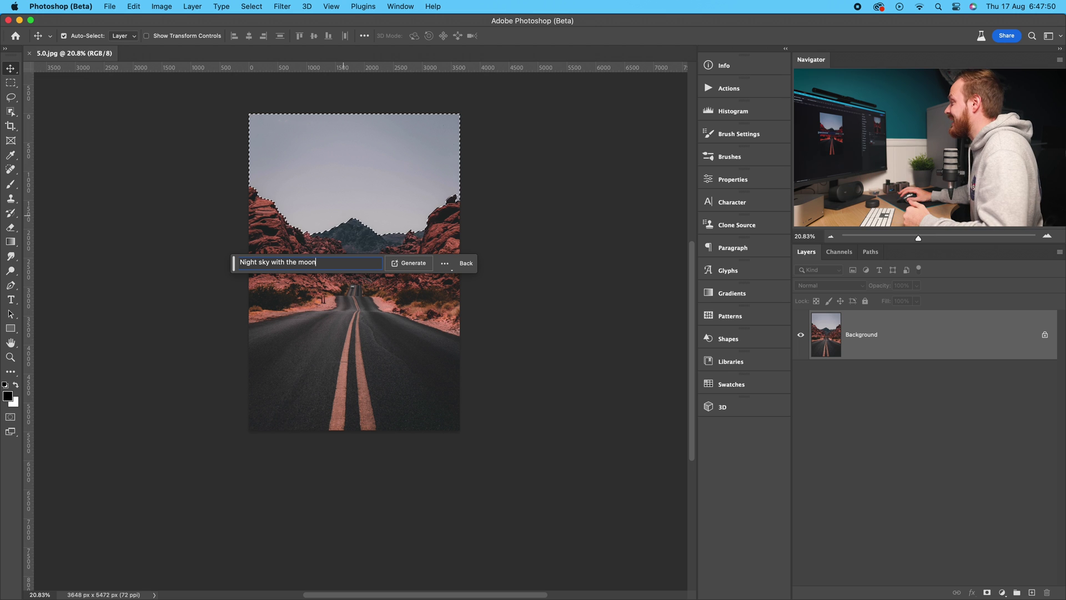
click(413, 263)
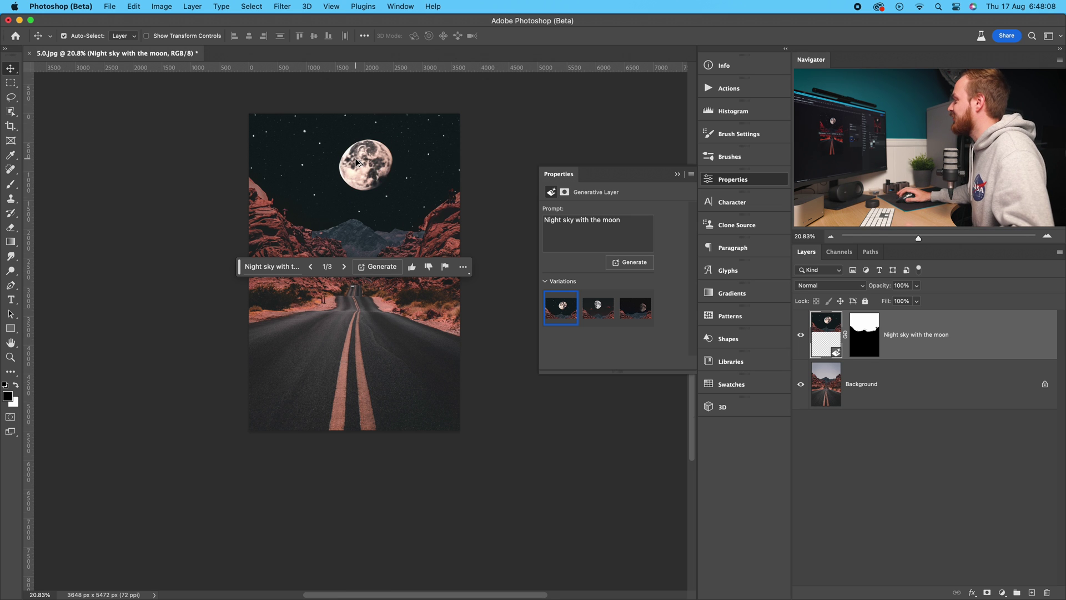
Compare the generated night sky variations and keep the second one
scroll(357, 162, up, 2)
mouse_move(591, 314)
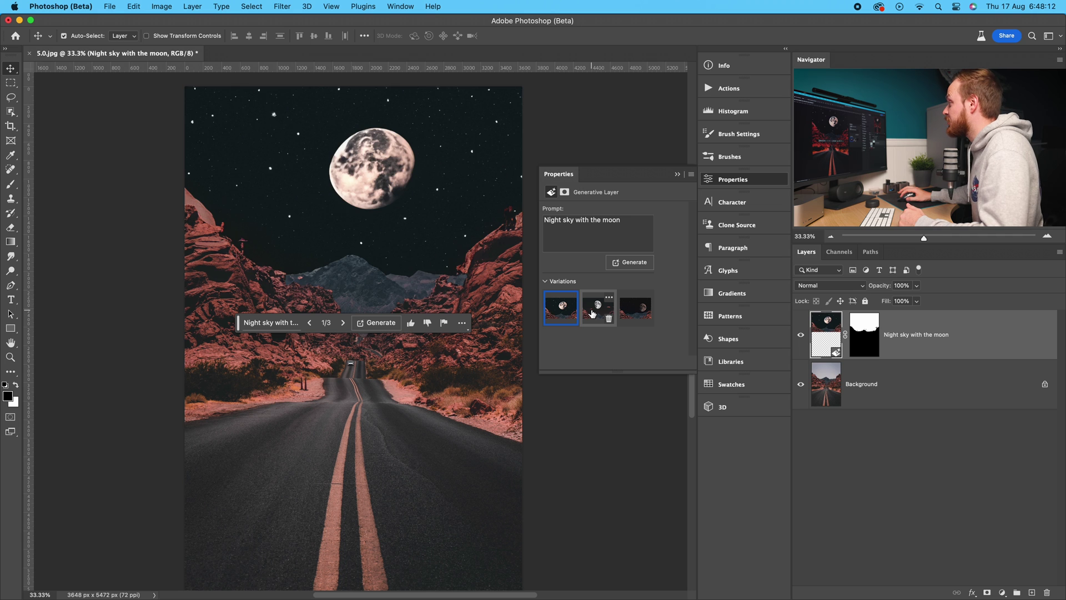
click(591, 314)
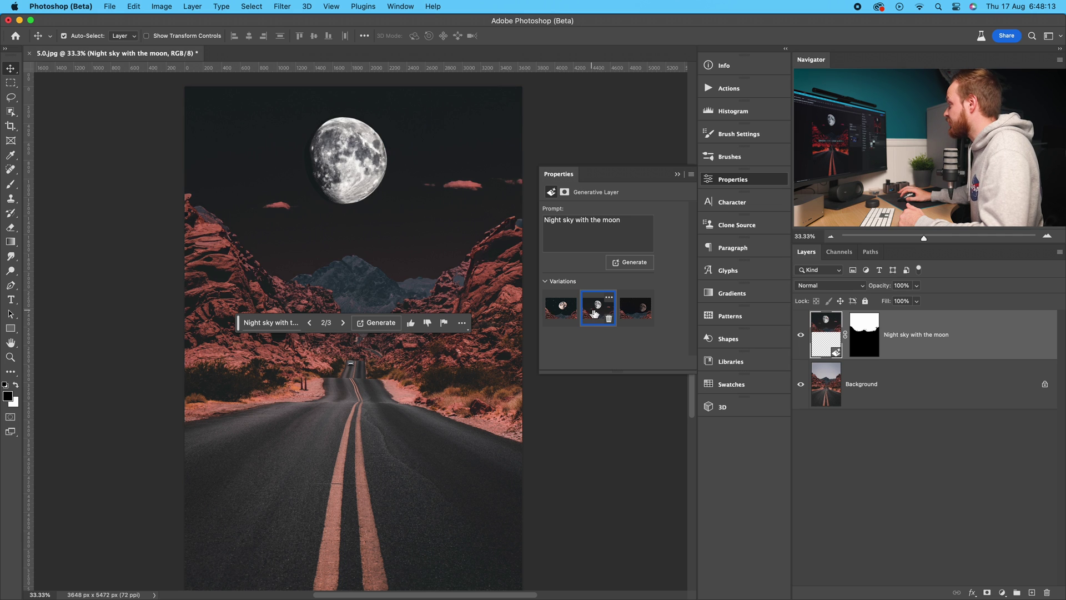
click(629, 312)
click(598, 314)
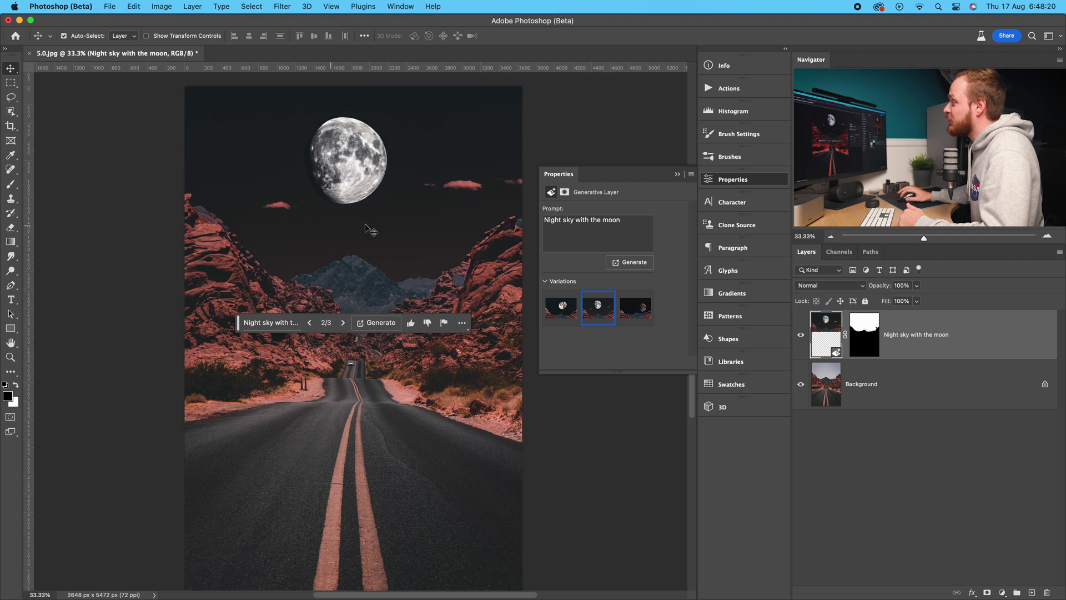
click(761, 181)
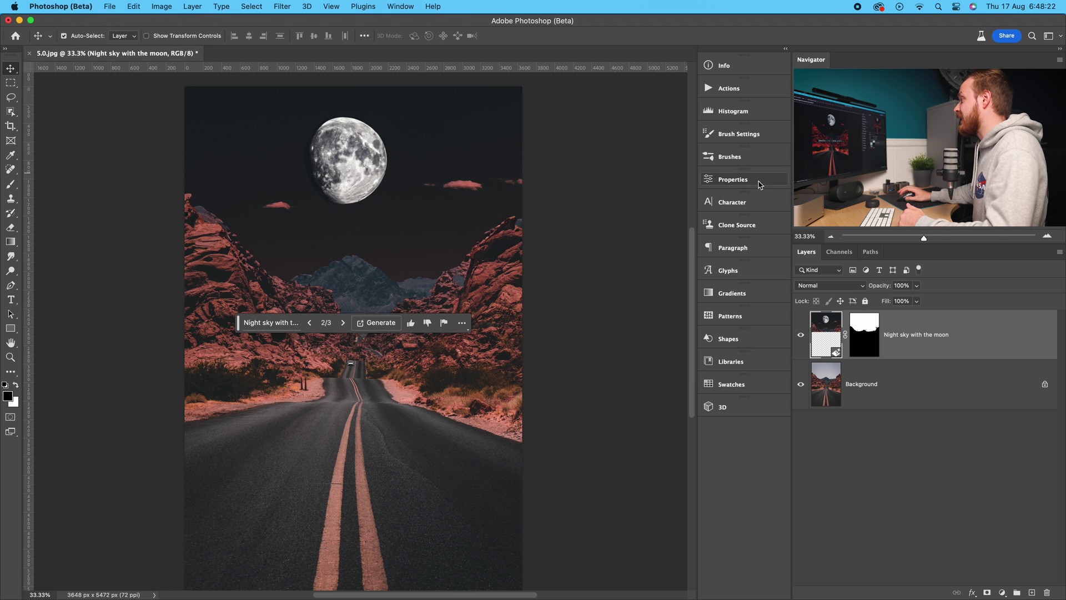
scroll(522, 250, up, 1)
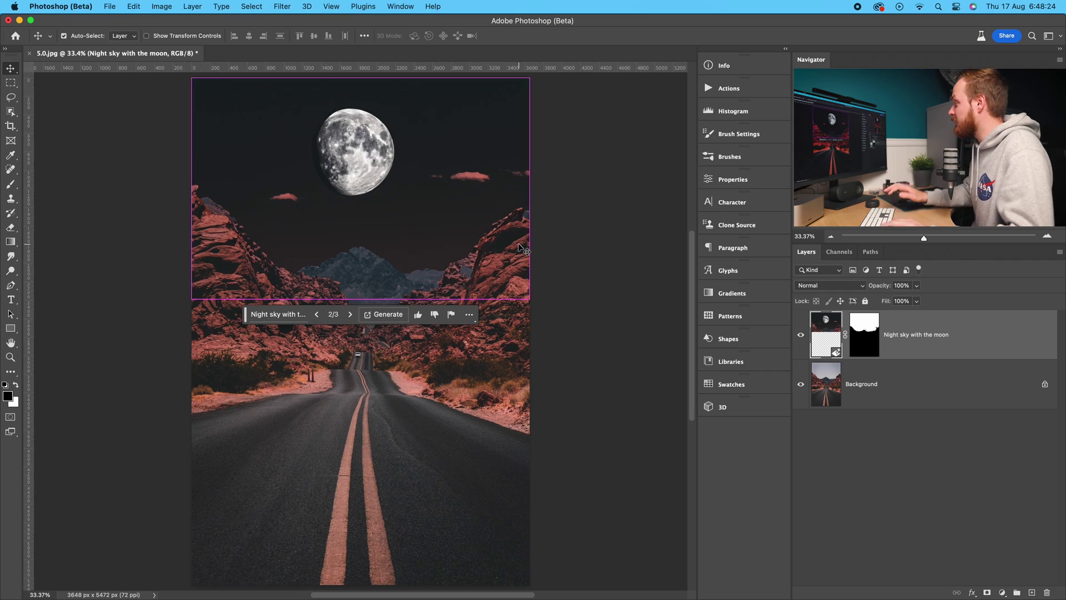
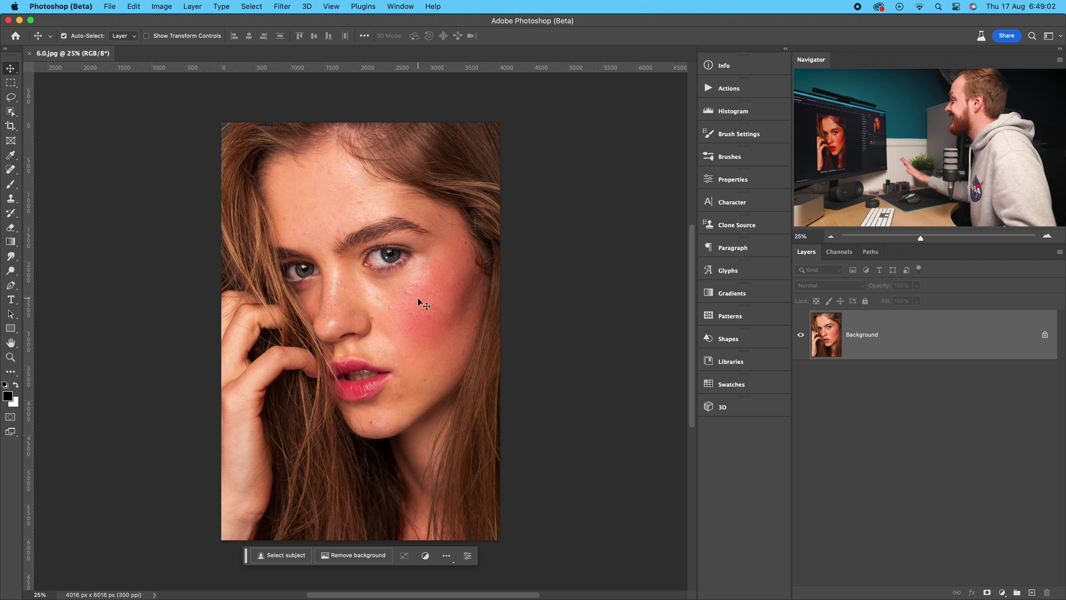
Lasso the woman's reddened cheek from beside the eye to the jaw and run Generative Fill with the prompt "Smooth skin"
scroll(366, 288, up, 3)
scroll(483, 284, up, 3)
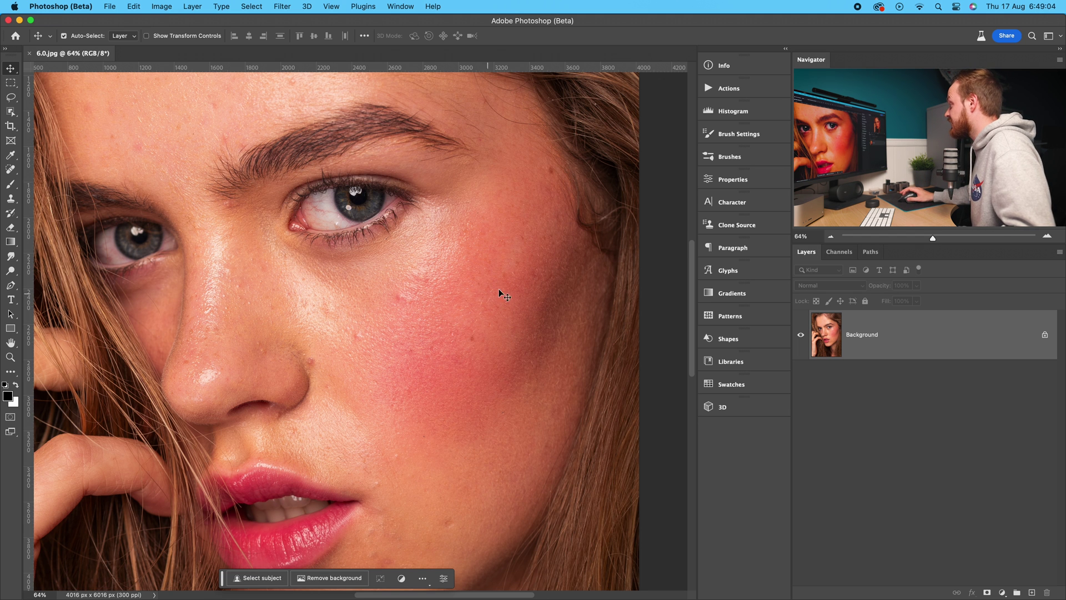
scroll(439, 369, right, 3)
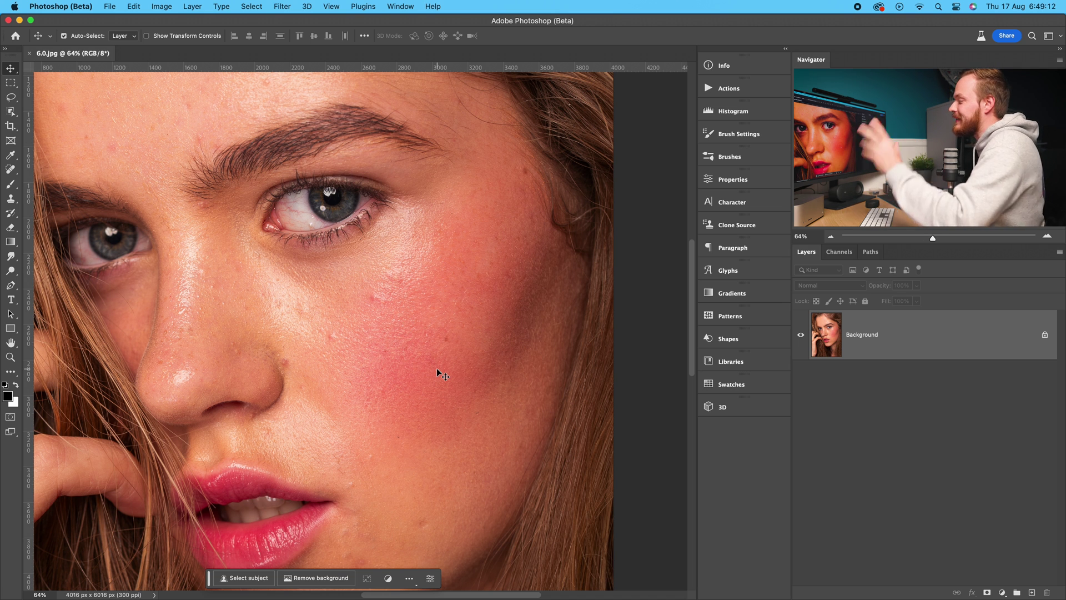
click(10, 98)
drag(478, 171, 478, 173)
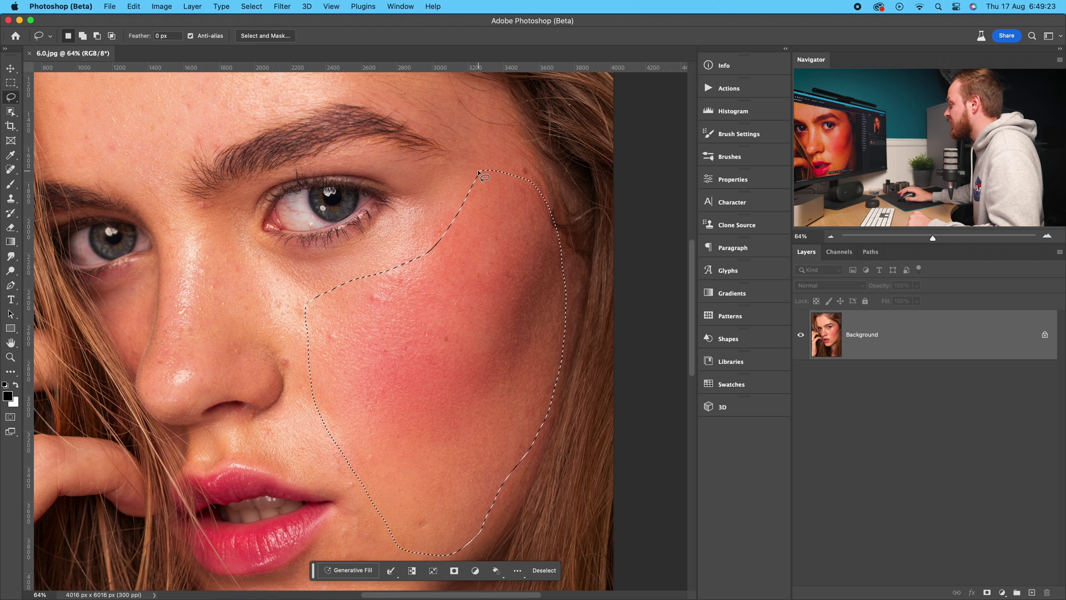
click(341, 571)
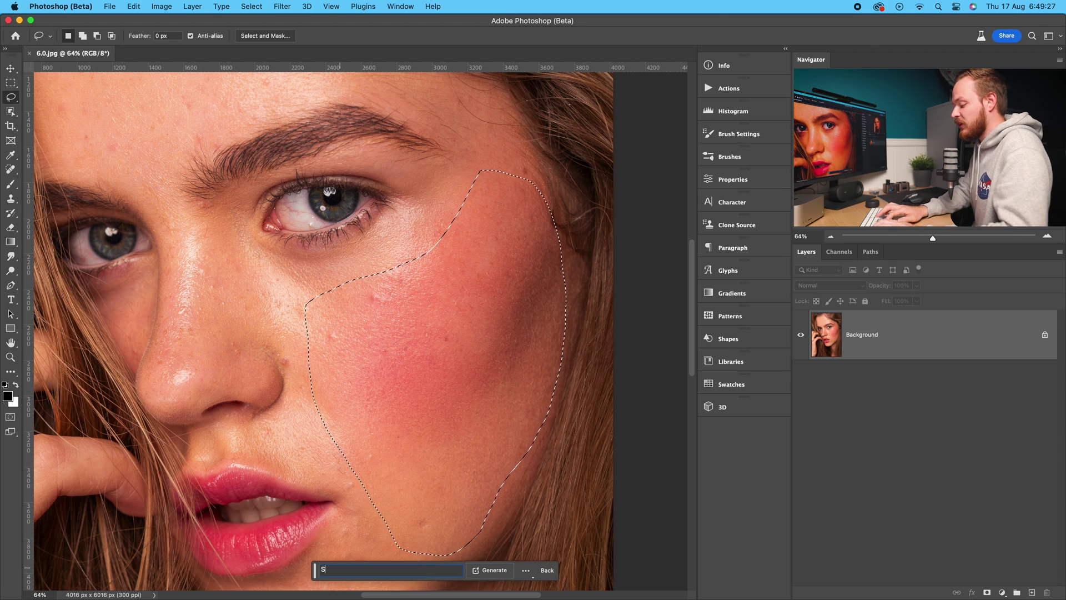
text(Smooth skin)
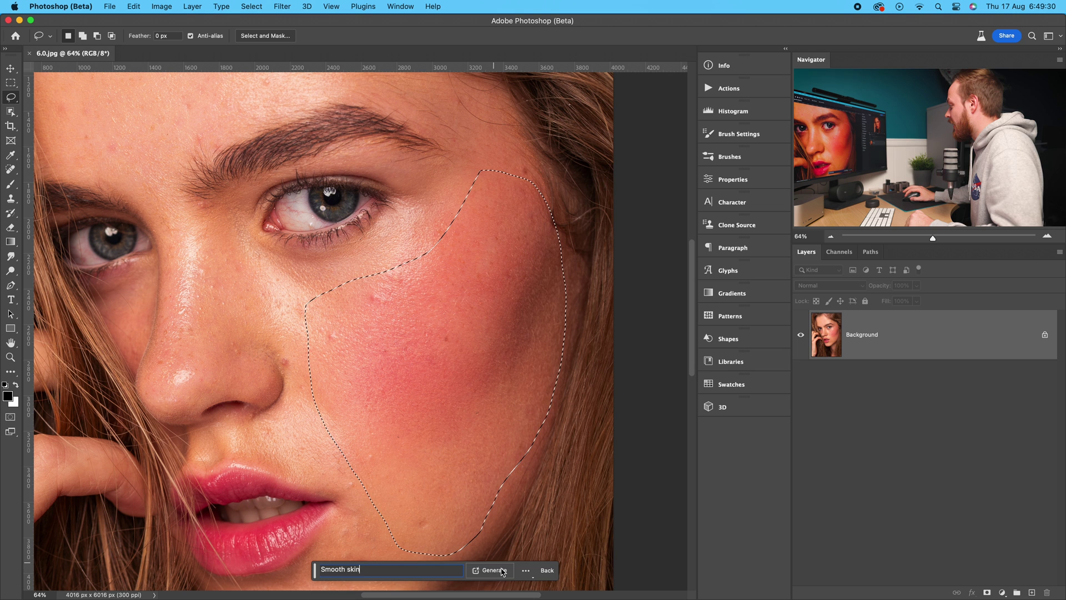
click(490, 570)
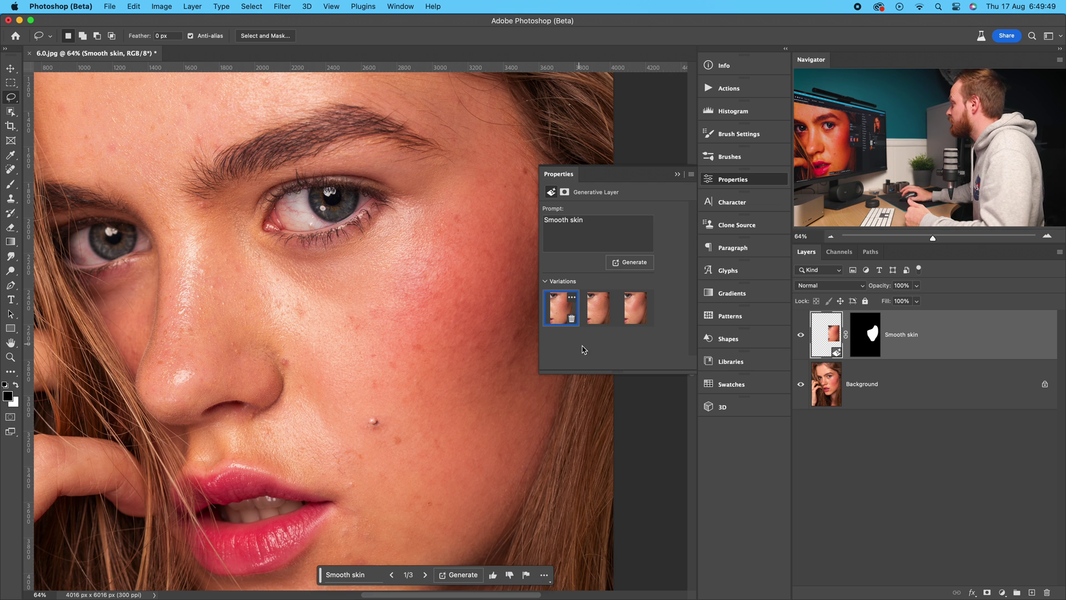
Compare the smoothed cheek variations and keep the third one
click(599, 315)
click(636, 314)
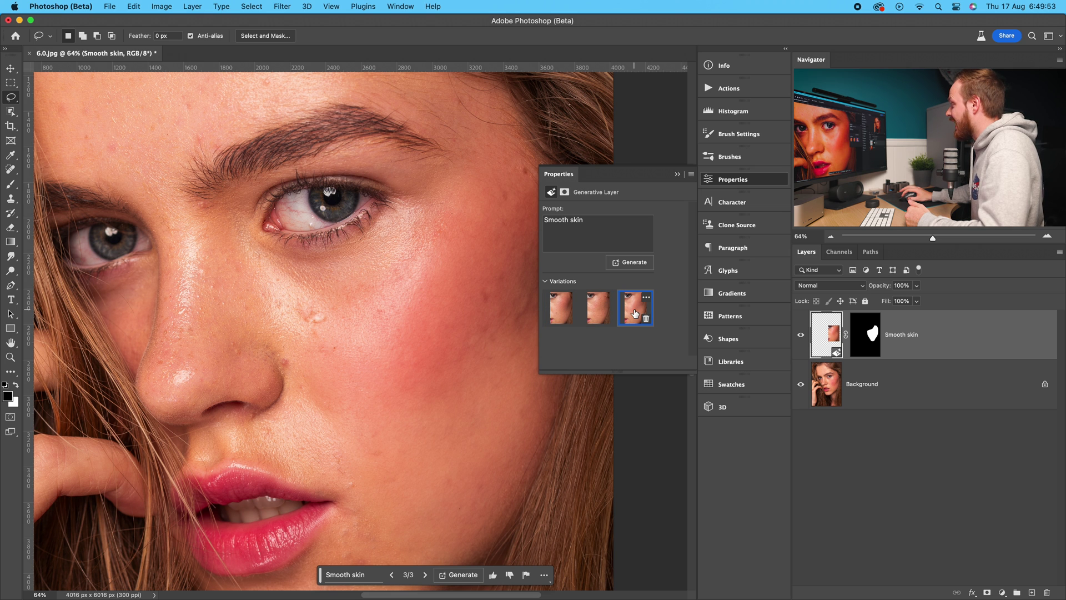
click(725, 183)
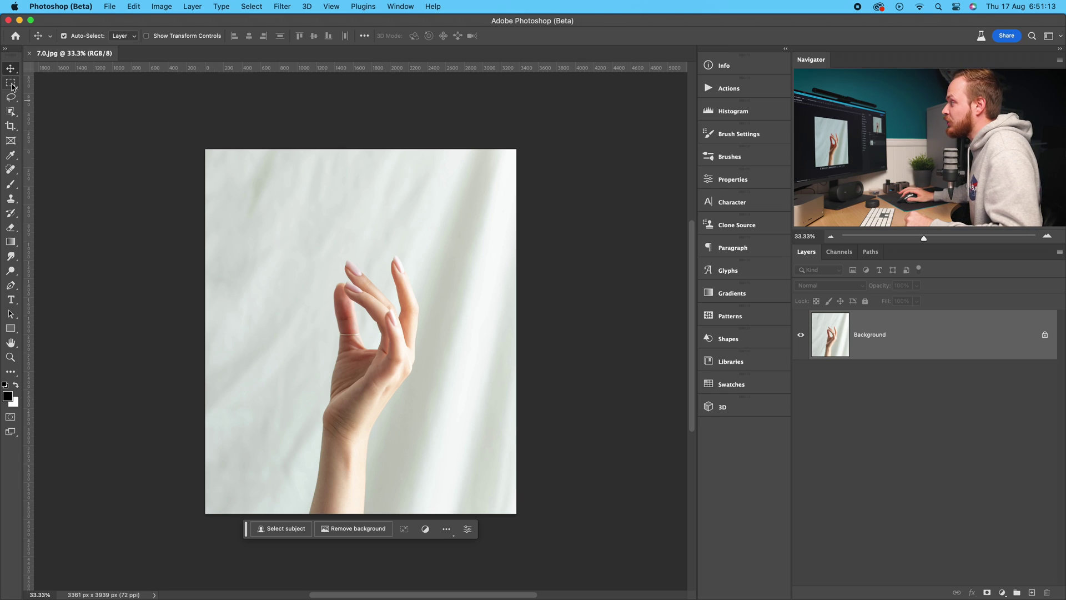
Select a rectangular area across the forearm just below the wrist and run Generative Fill with the prompt "Add gold watch strap"
click(11, 83)
drag(292, 436, 391, 483)
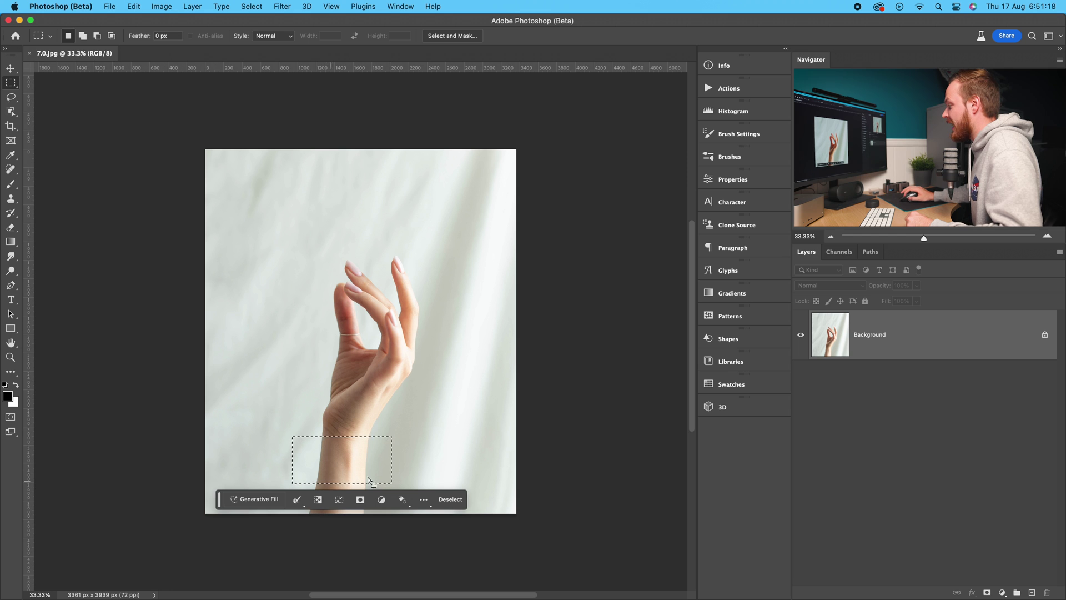
click(247, 499)
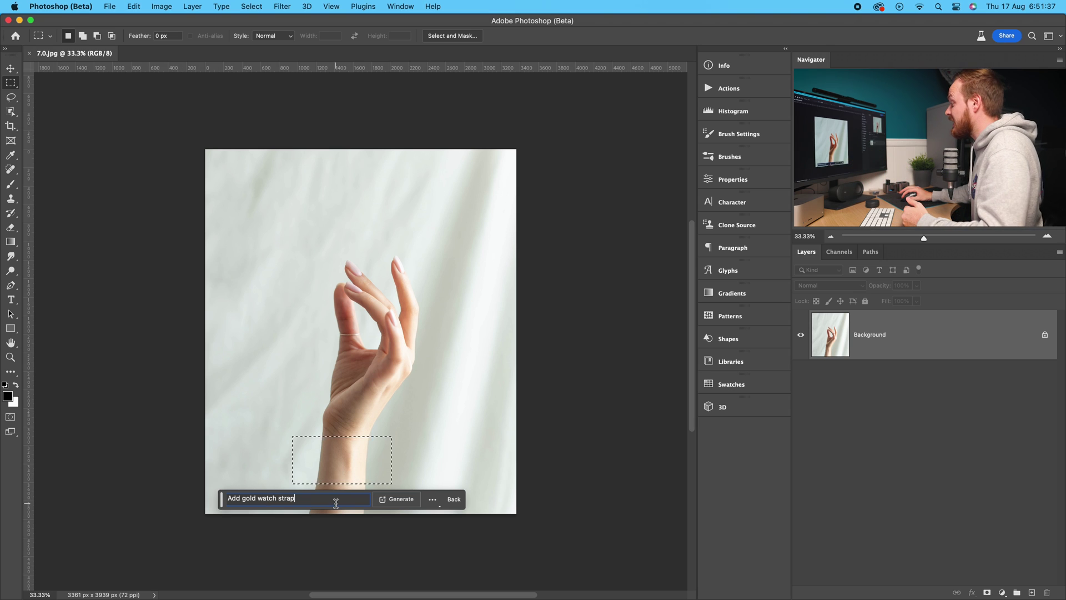
click(395, 502)
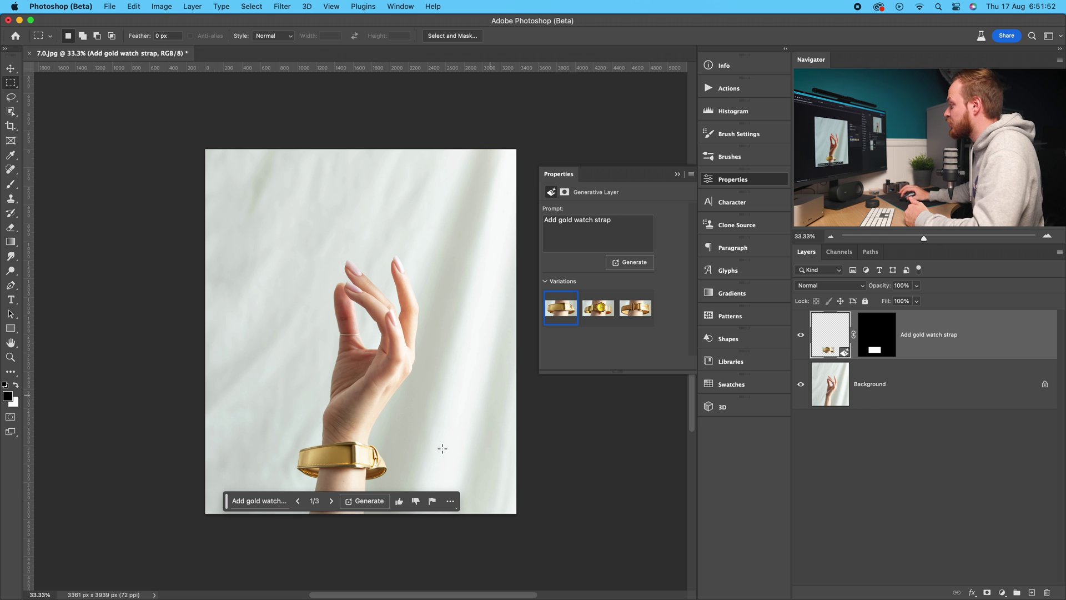
Keep the third gold strap variation and compare the image with the generated layer hidden and shown
click(597, 312)
click(635, 310)
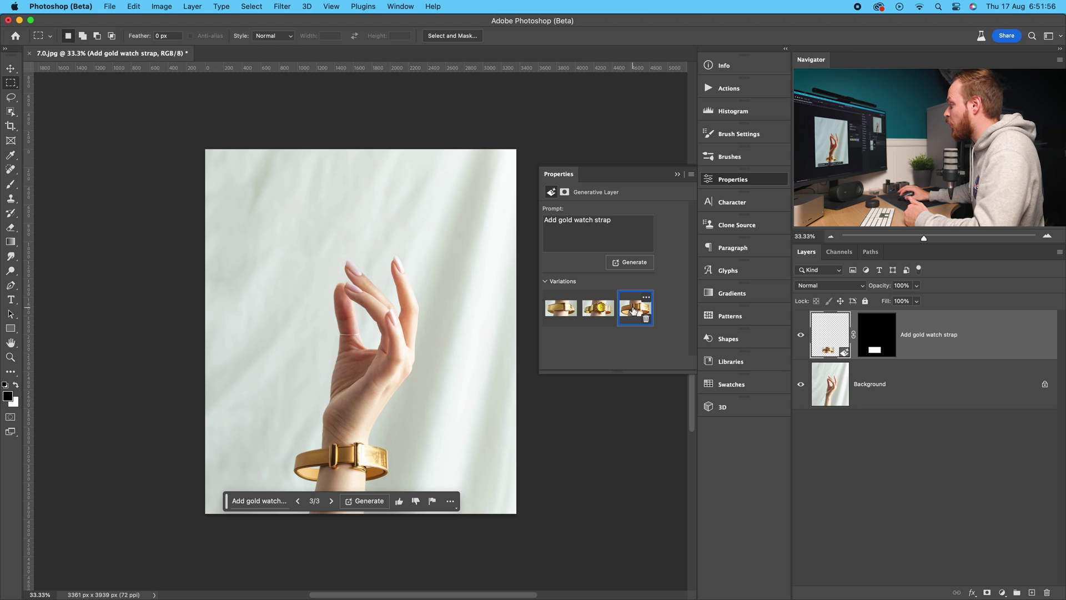
click(744, 182)
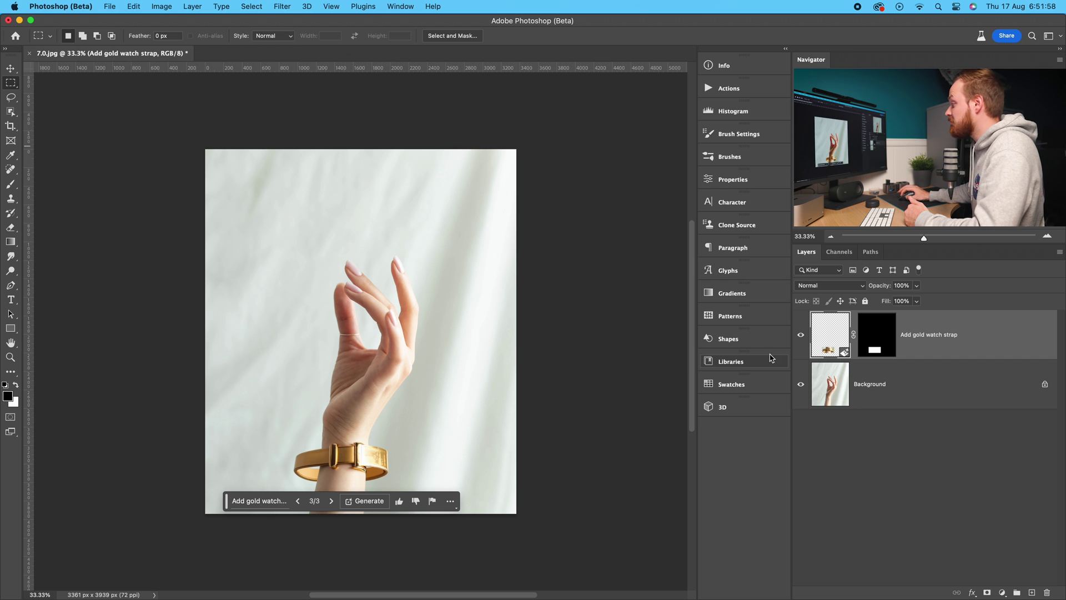
click(801, 336)
click(800, 336)
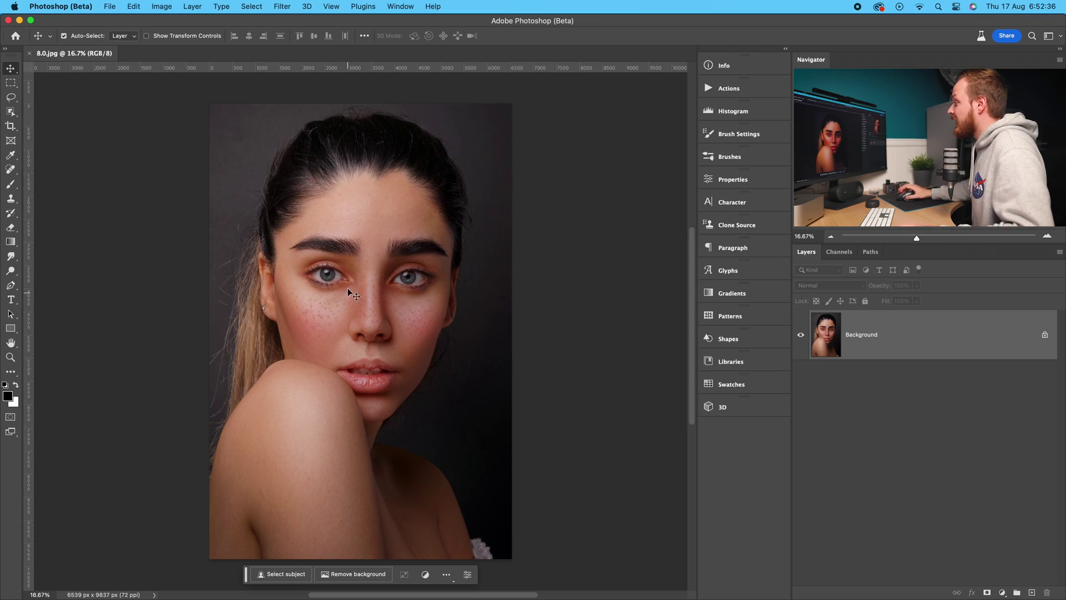
Lasso around the iris of one eye and add the other iris to the selection
scroll(351, 276, up, 5)
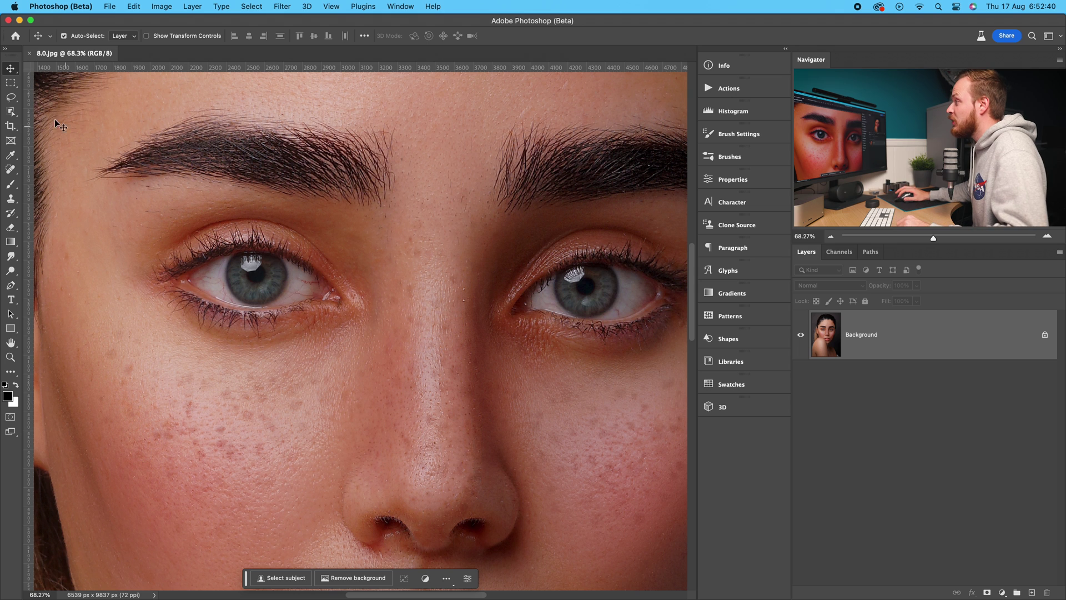
click(13, 100)
mouse_move(237, 242)
mouse_down()
mouse_move(217, 257)
mouse_move(214, 283)
mouse_up()
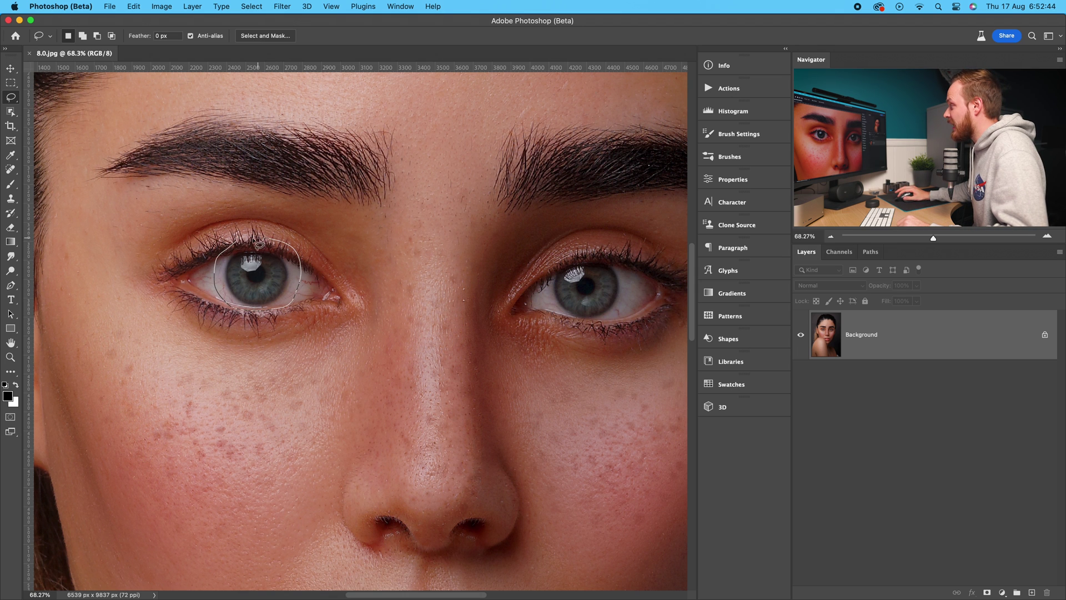
drag(236, 241, 238, 243)
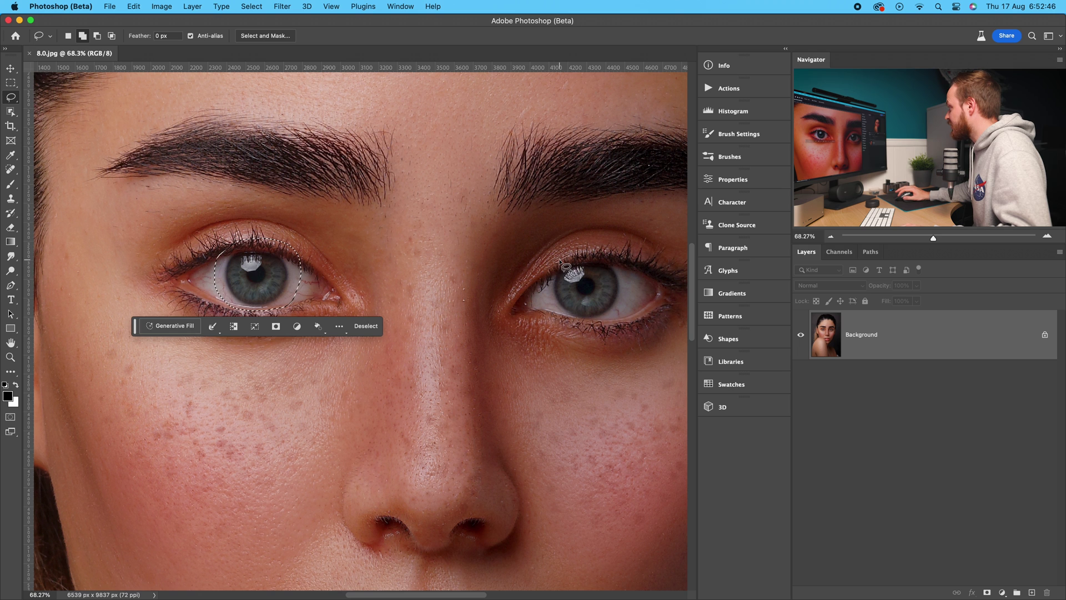
drag(561, 261, 547, 302)
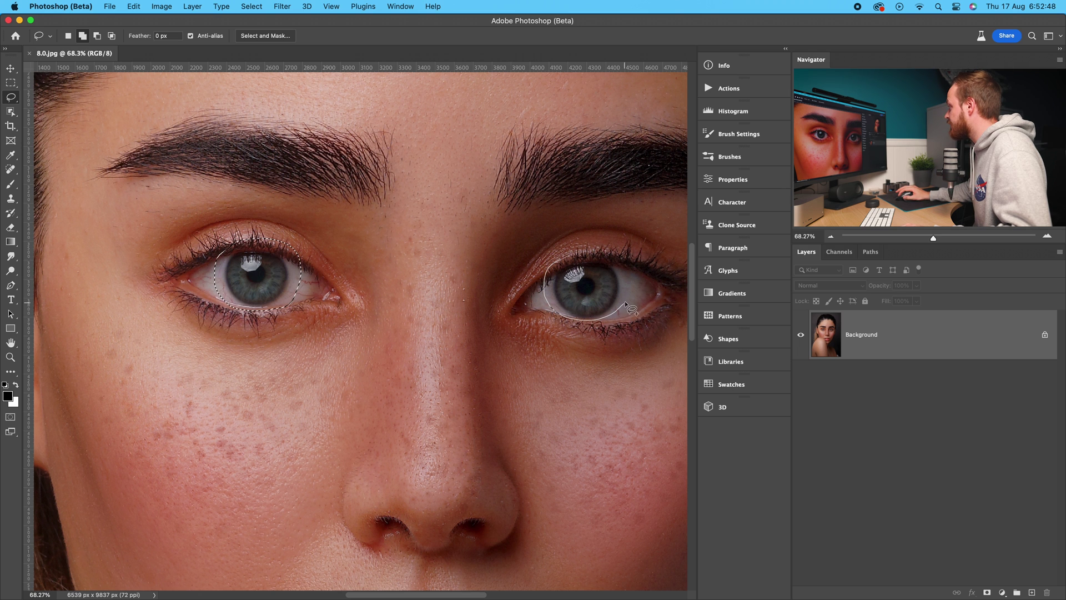
drag(558, 259, 558, 260)
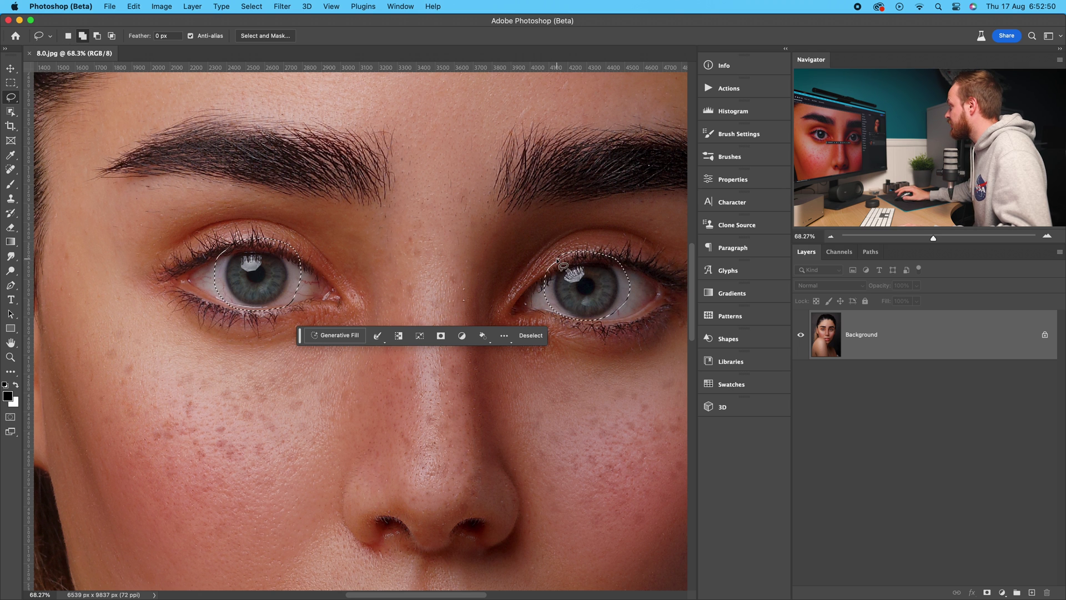
Run Generative Fill on both selected irises with the prompt "Green eyes"
click(329, 336)
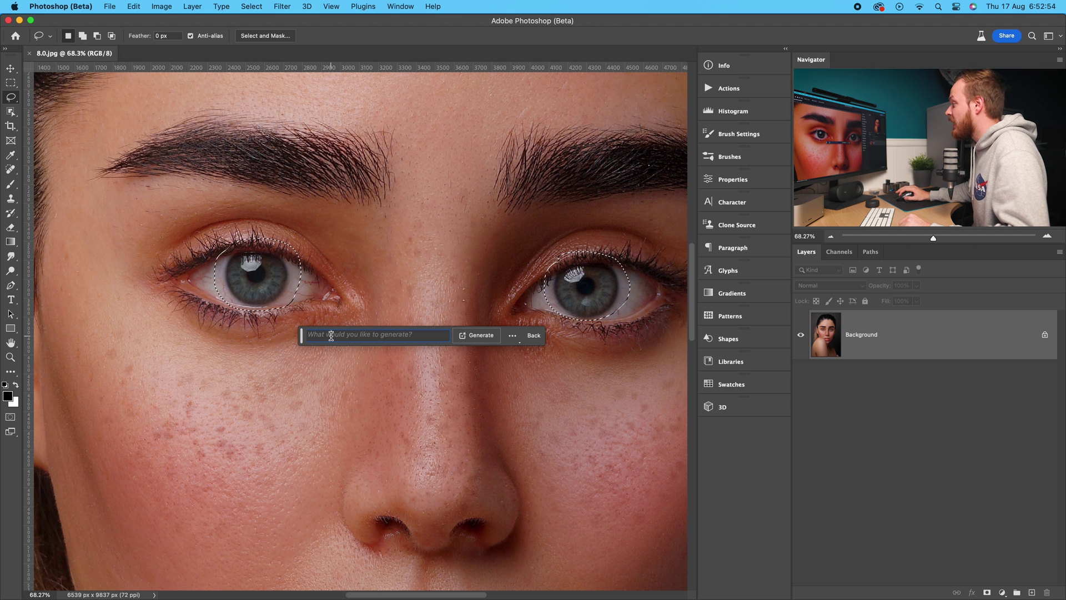
text(Green )
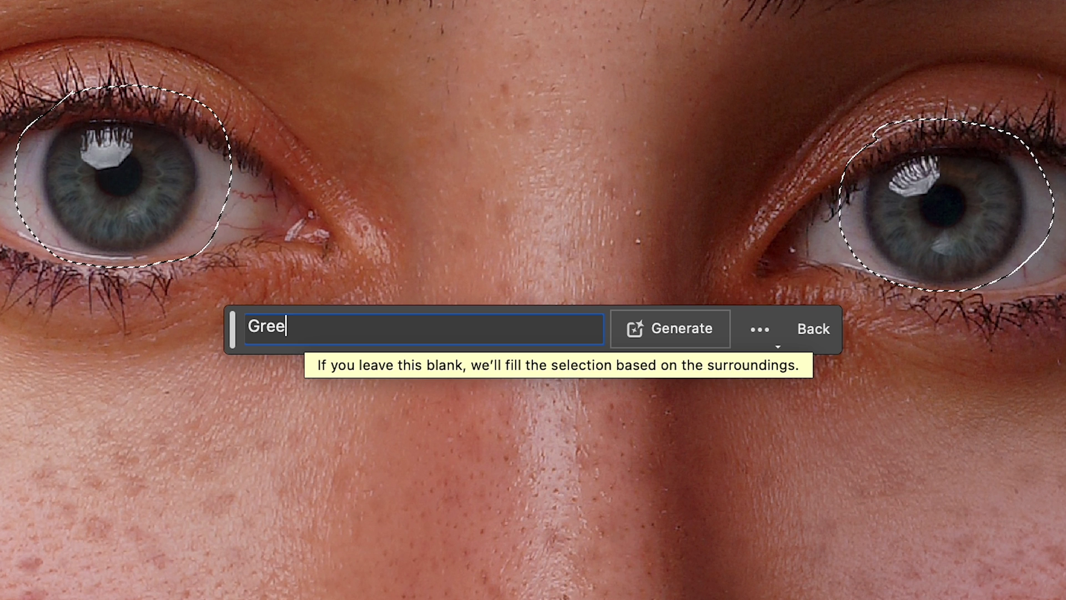
text(eyes)
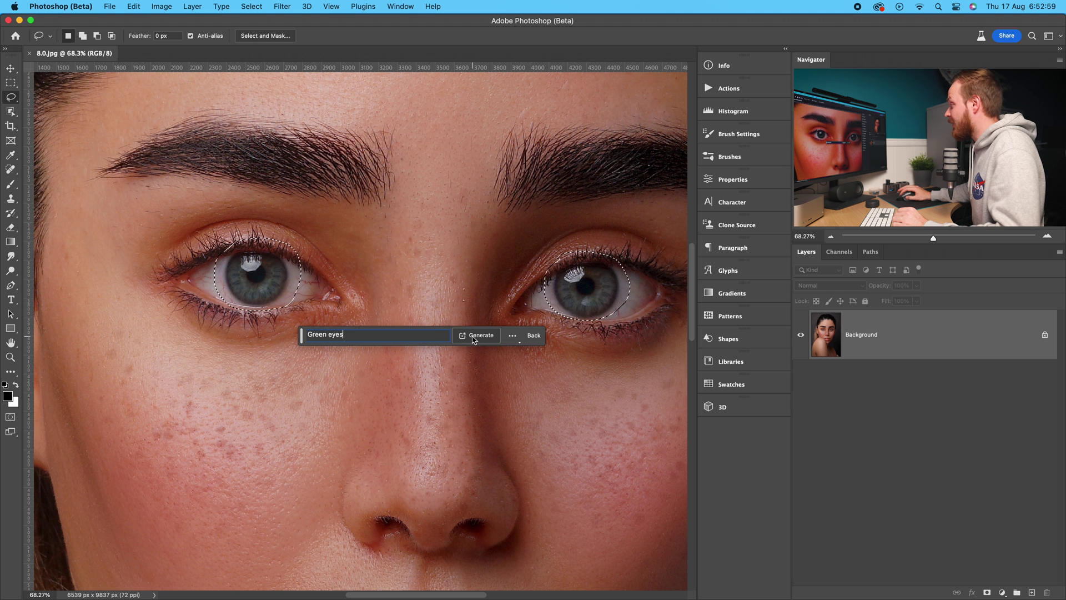
click(473, 335)
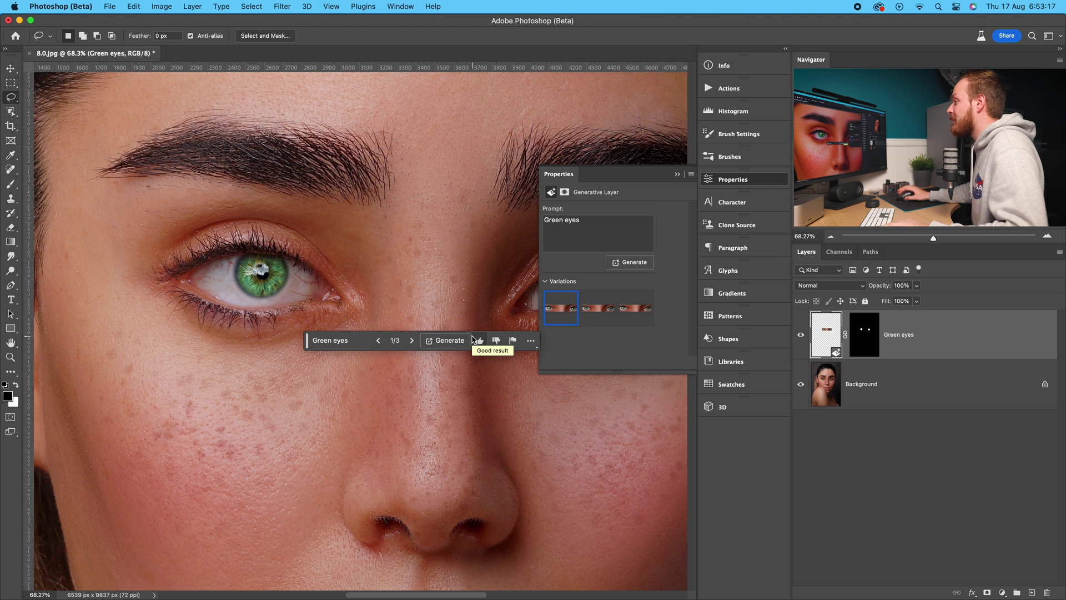
Compare the green eye variations and keep the third one
drag(463, 280, 328, 305)
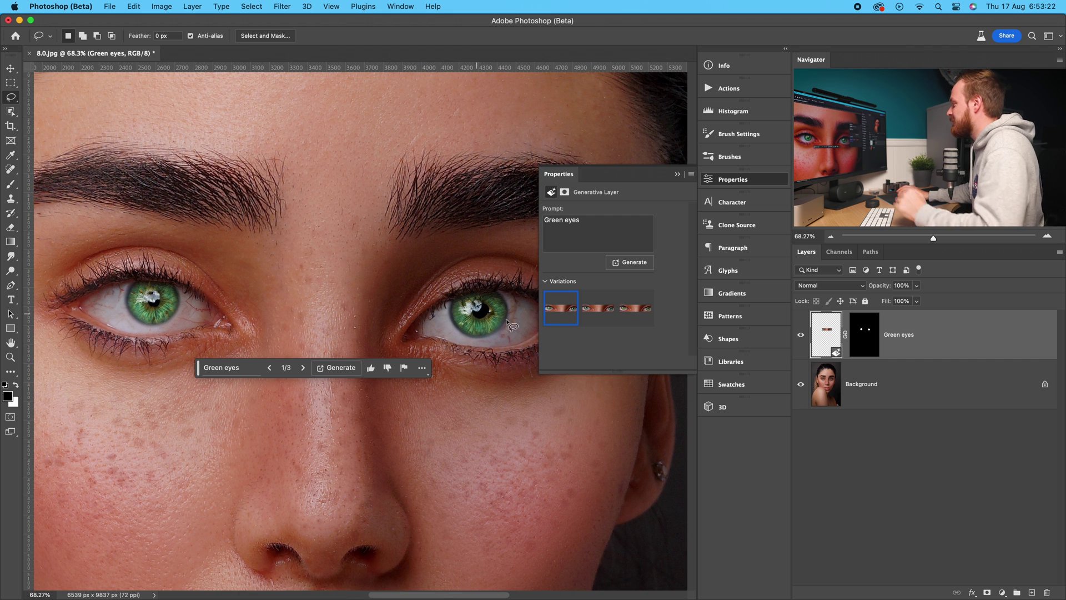
click(591, 313)
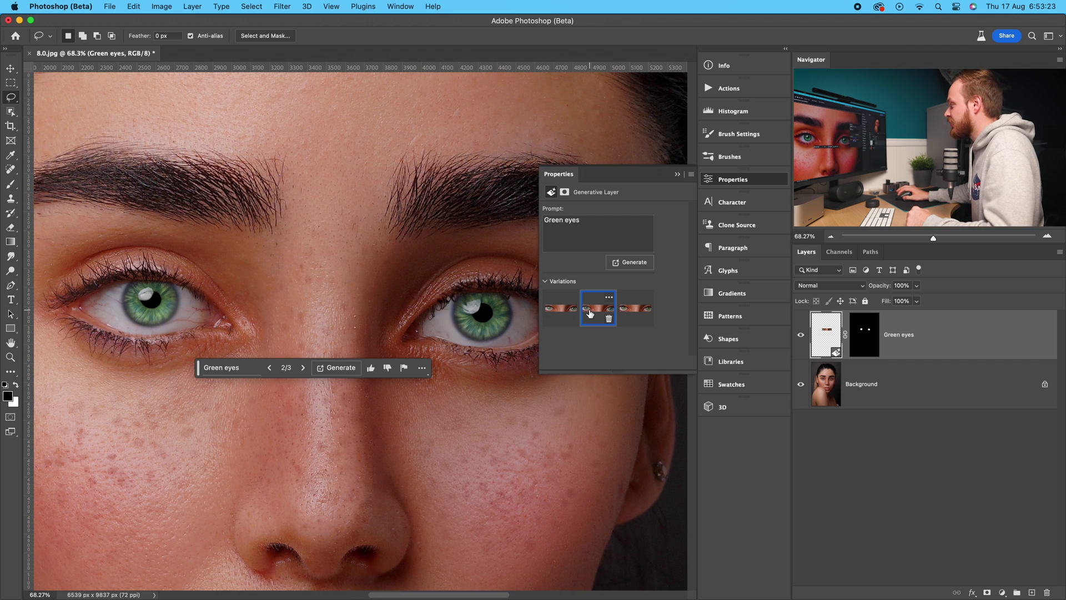
click(633, 314)
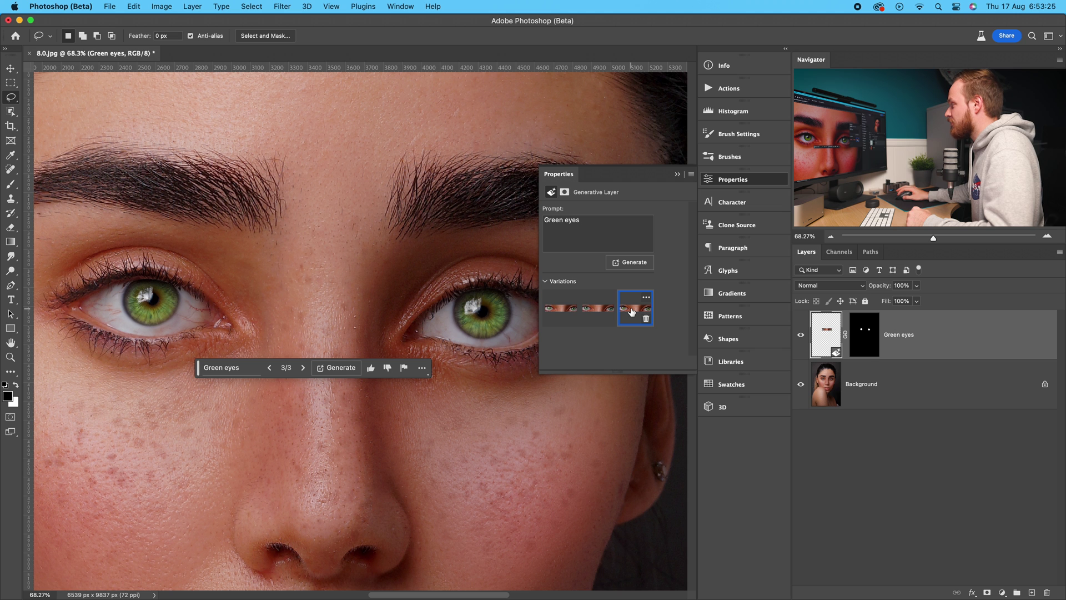
scroll(322, 328, down, 5)
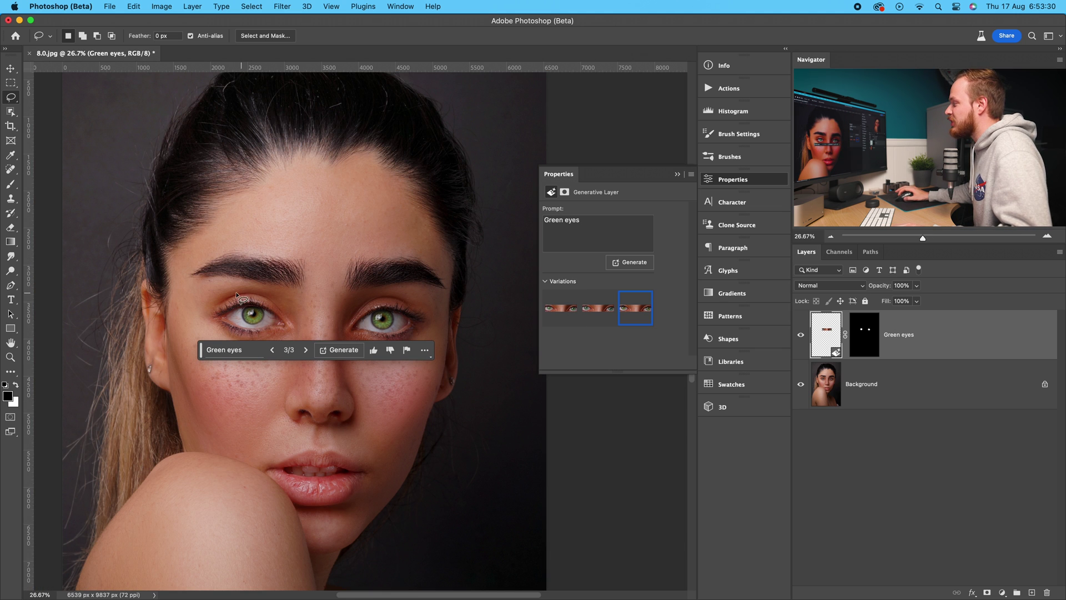
scroll(256, 318, up, 3)
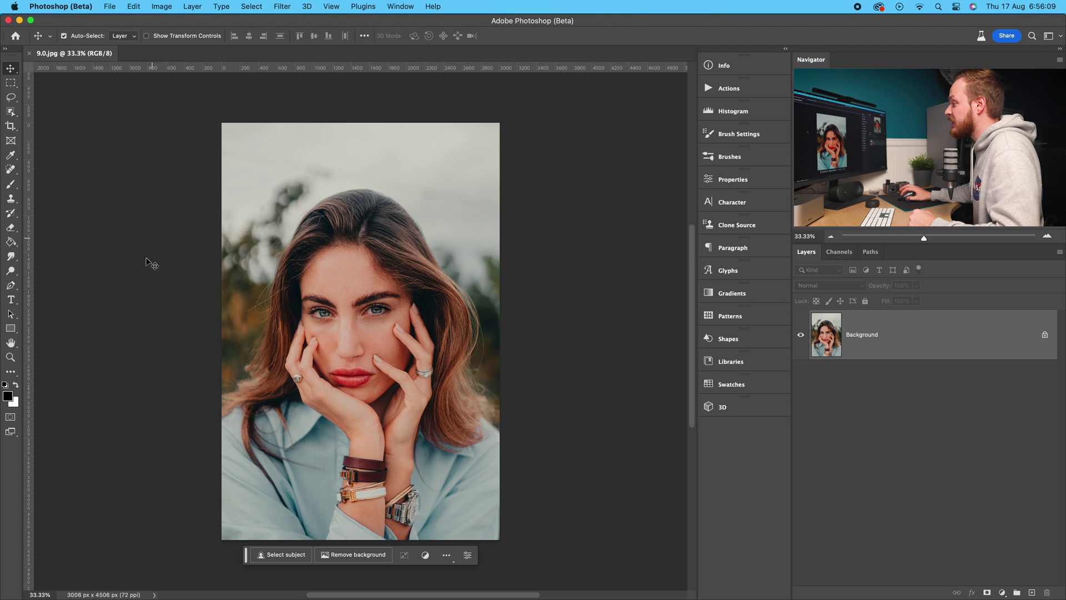
Fill the whole portrait's Quick Mask with 50% gray (#808080) using the Paint Bucket and convert the mask to a selection
click(11, 416)
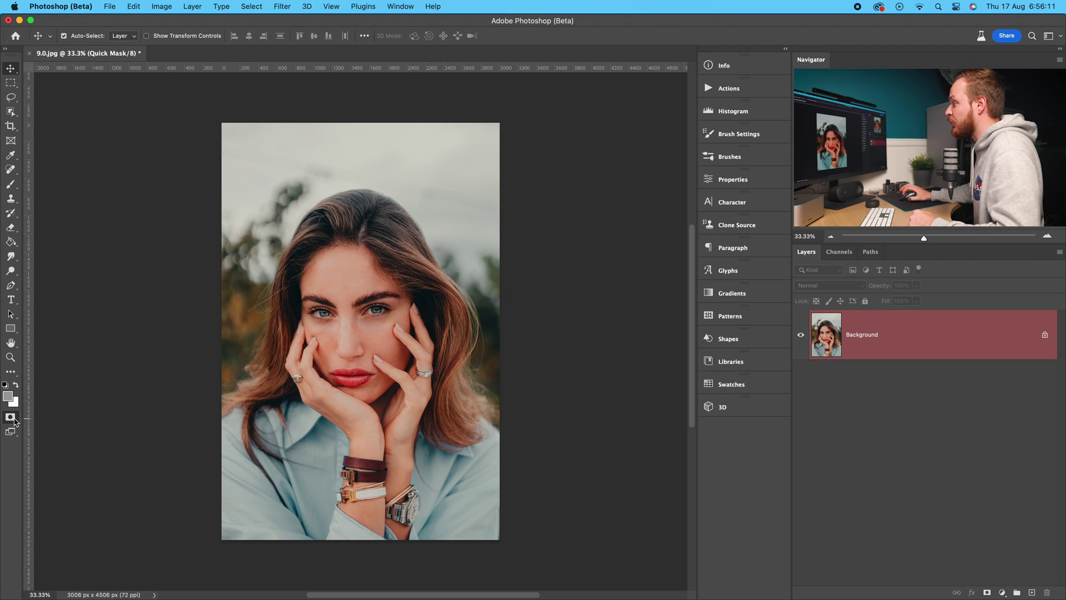
click(15, 244)
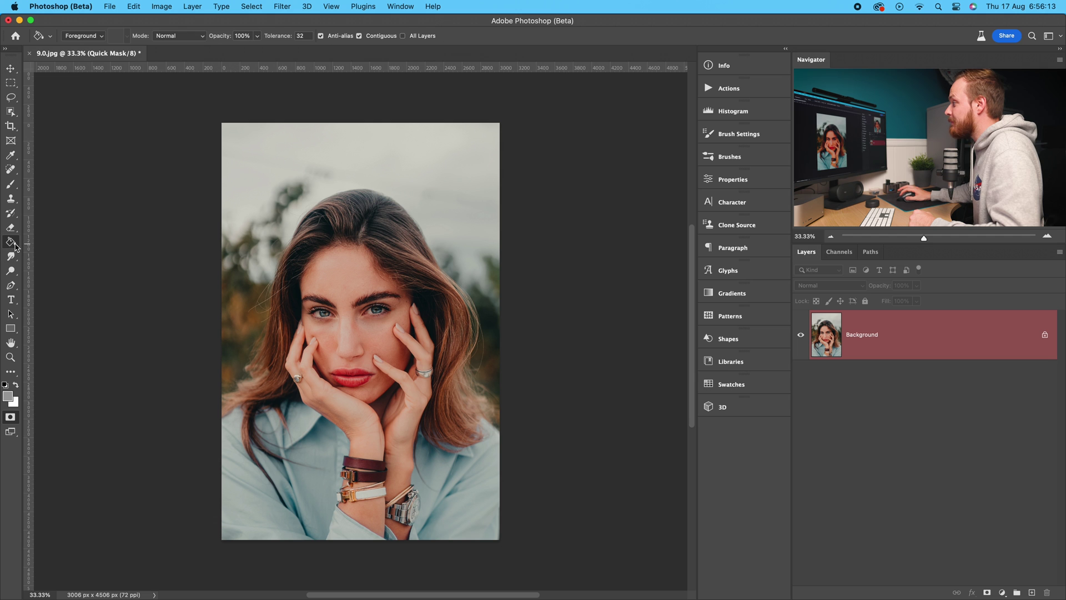
click(10, 400)
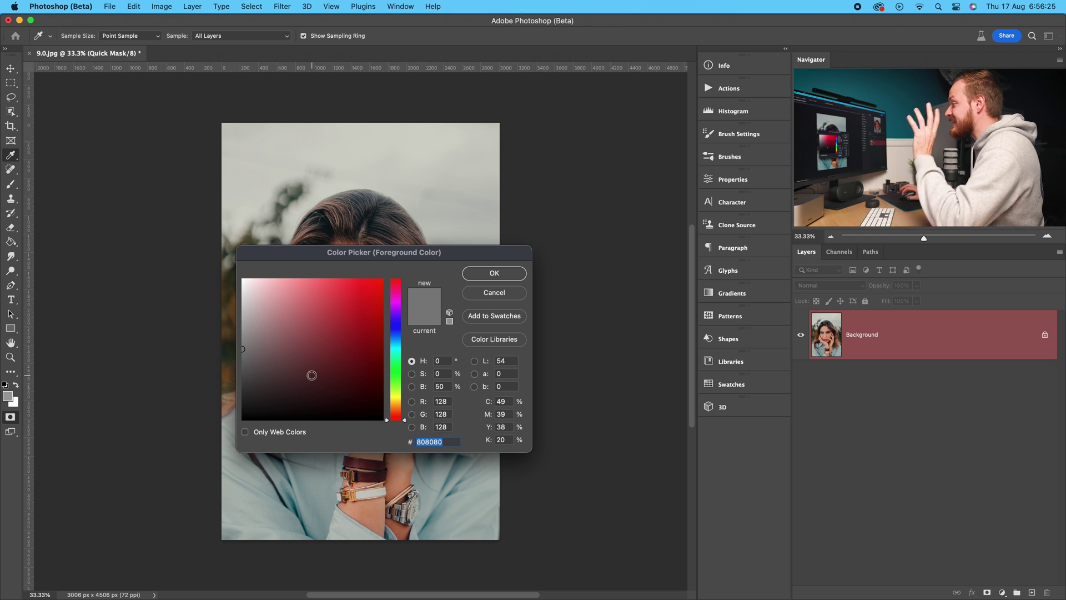
click(494, 274)
key(g)
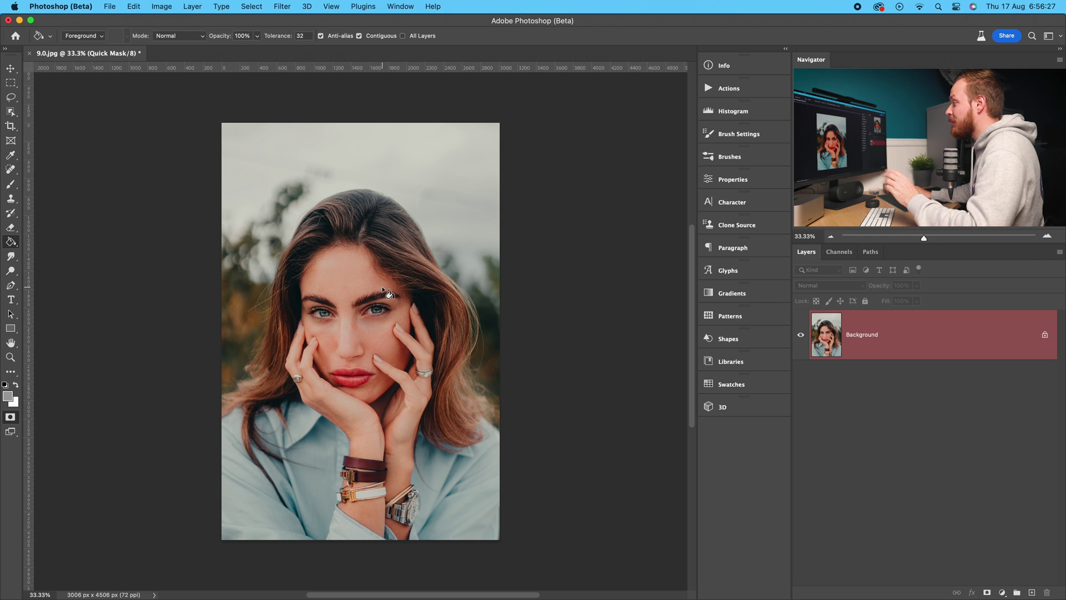
click(317, 270)
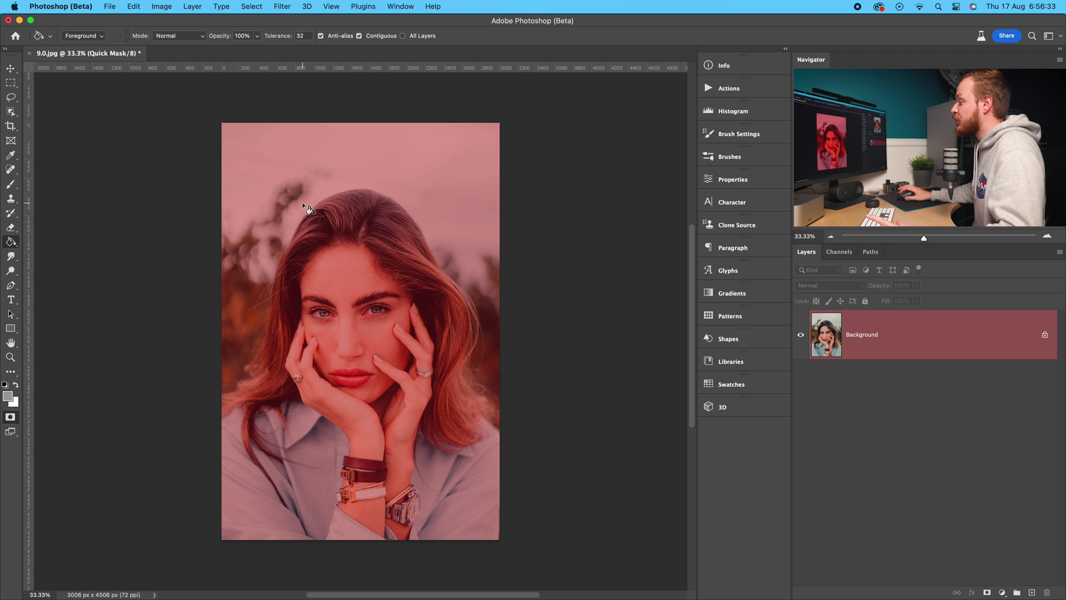
key(q)
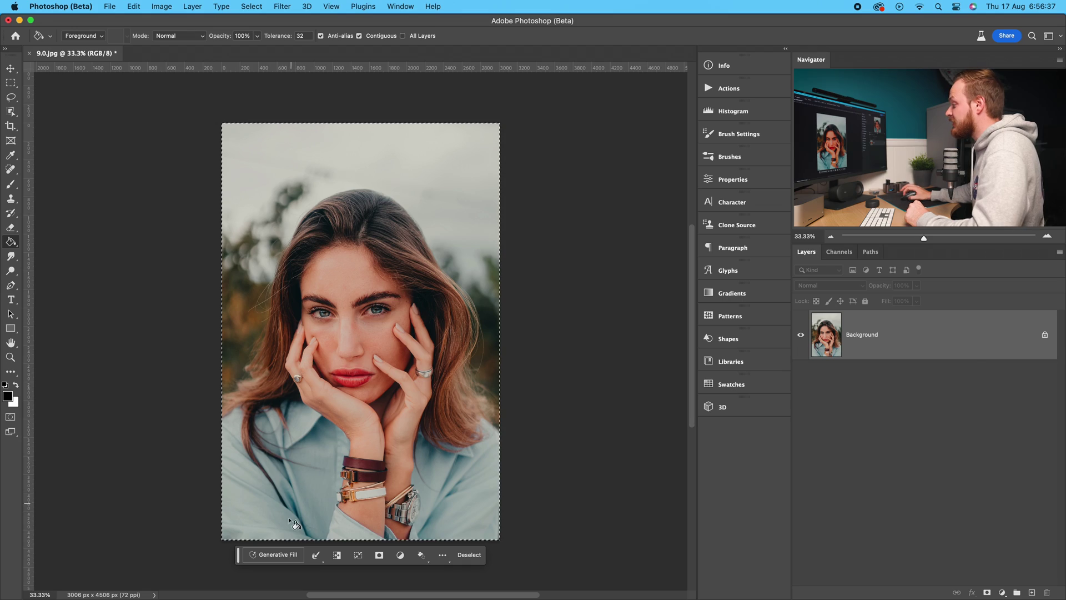
Run Generative Fill on the partially selected portrait with the prompt "Oil Painting"
click(274, 554)
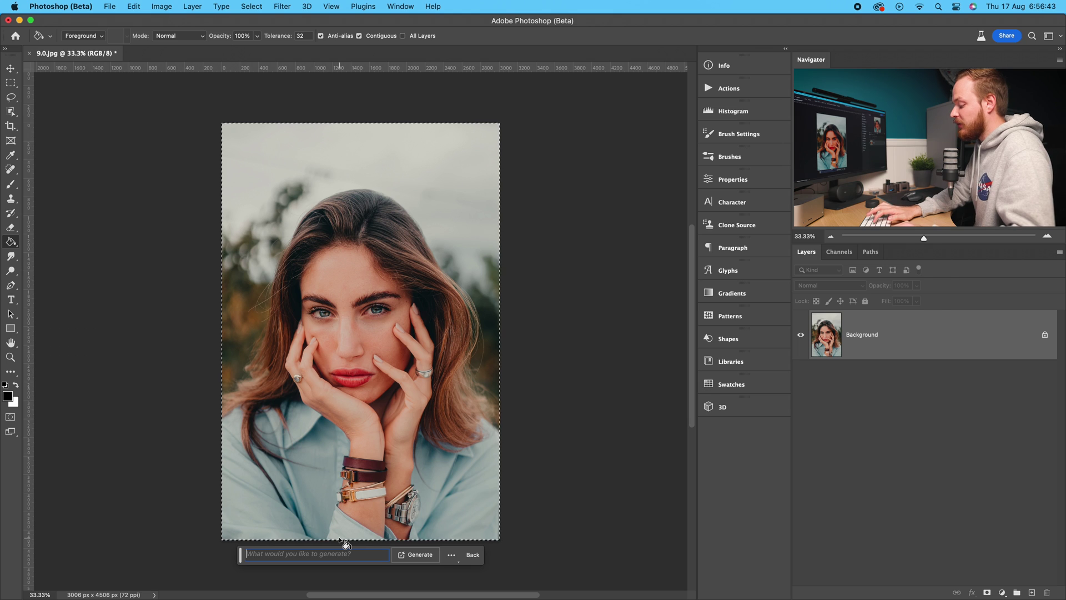
text(Oil Paint)
text(ing)
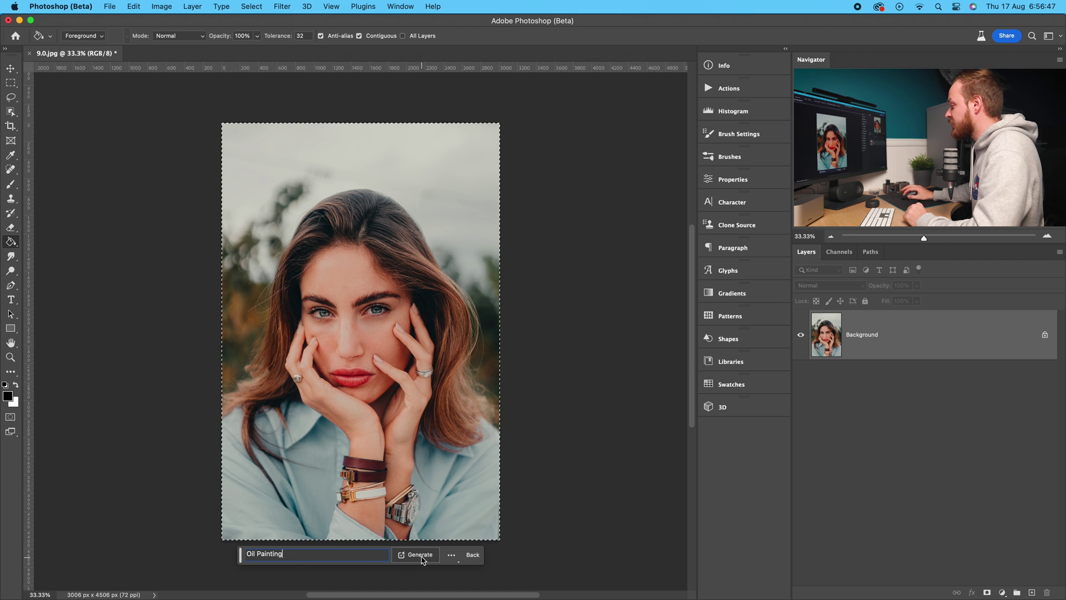
click(420, 555)
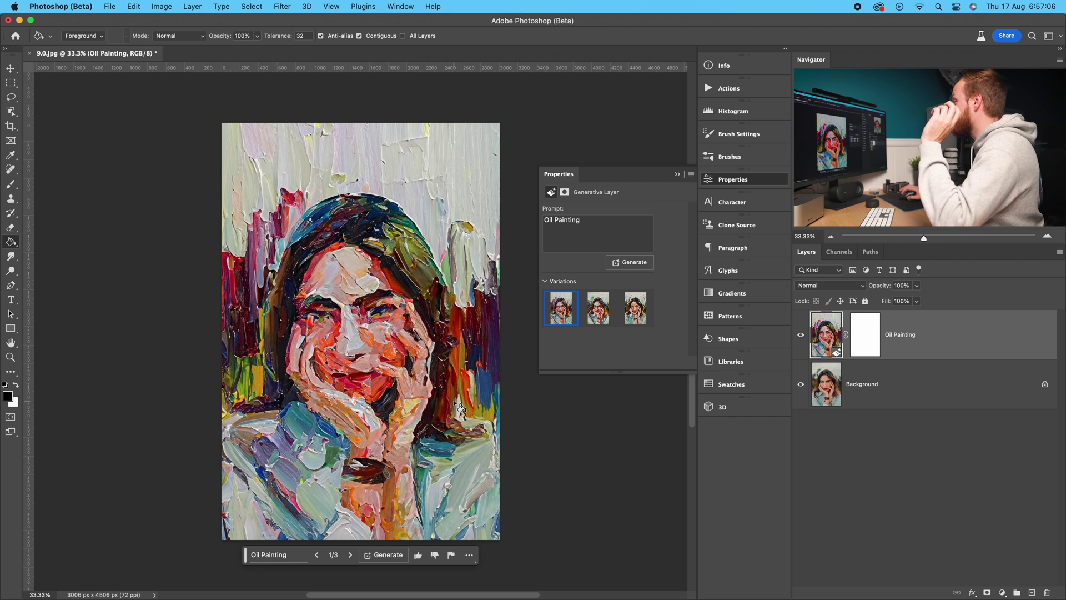
Compare the three oil painting variations and return to the second one
mouse_move(596, 320)
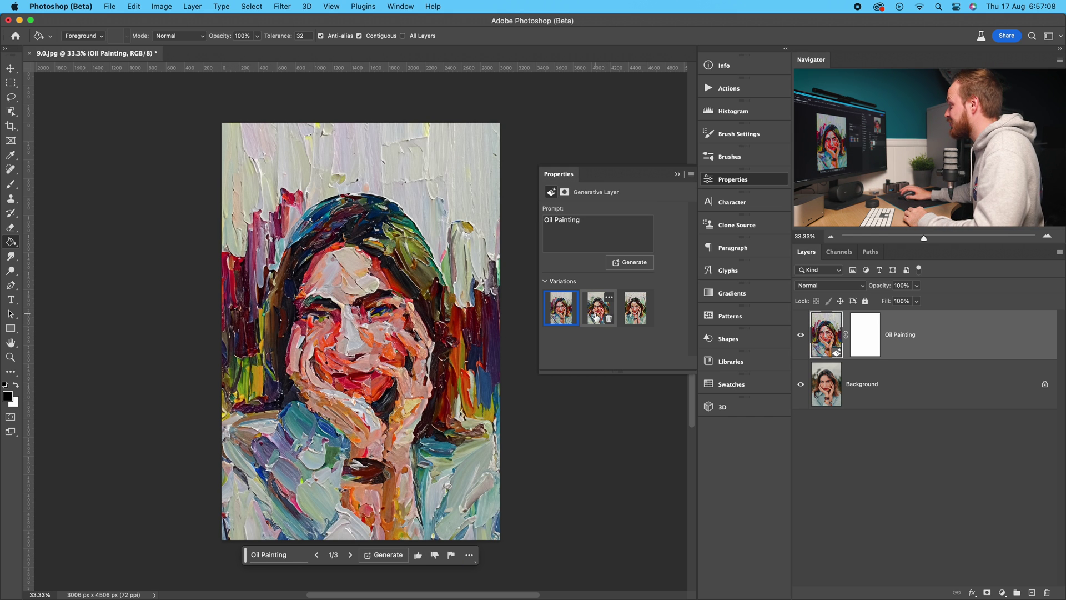
click(596, 313)
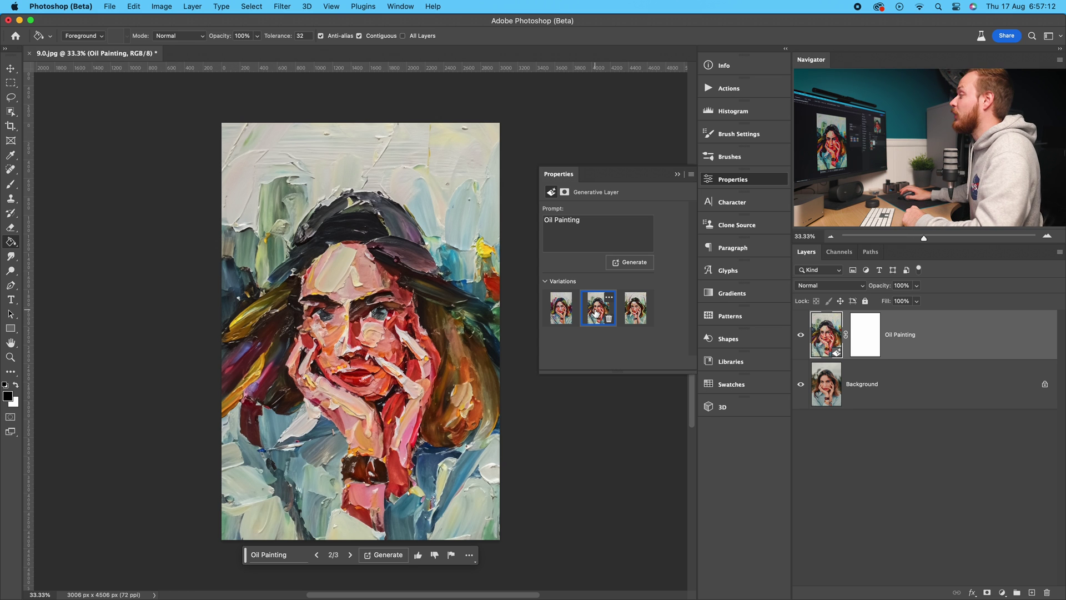
click(636, 314)
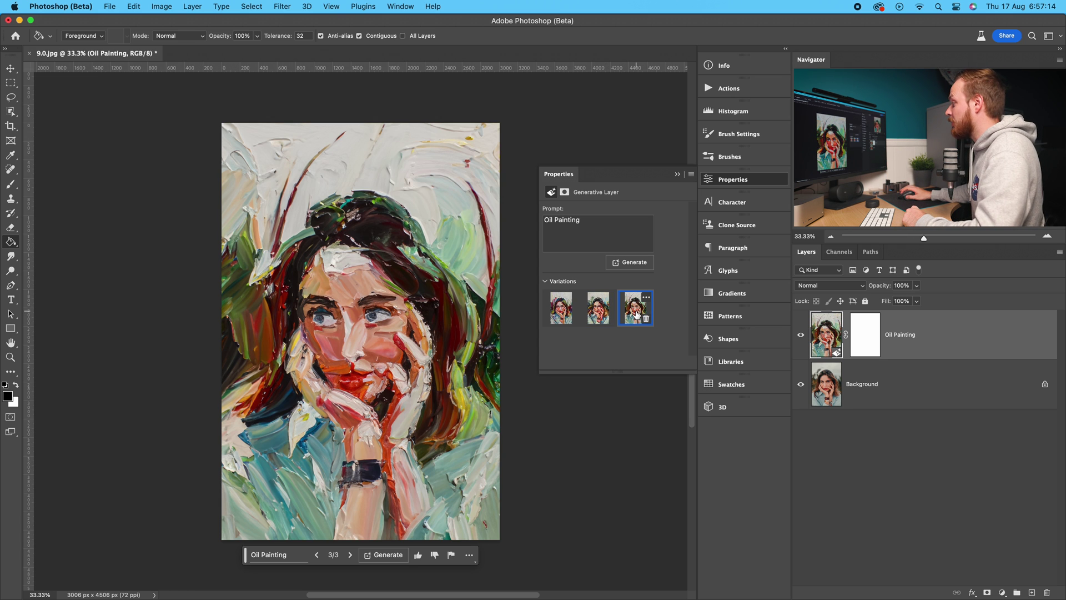
click(595, 315)
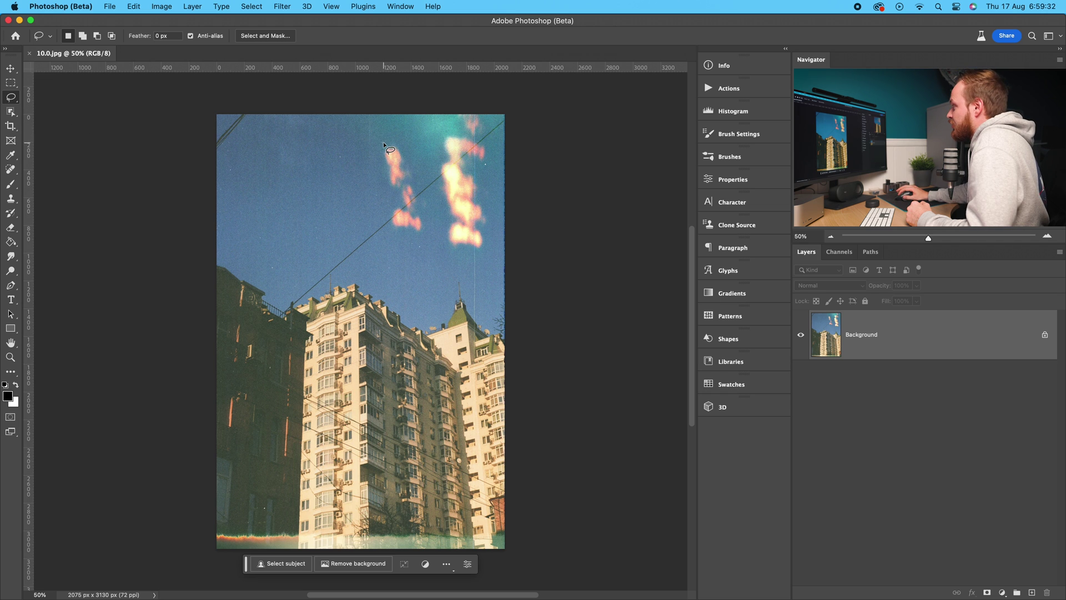
Replace the lassoed light leaks in the sky above the buildings using Generative Fill without a prompt, keeping the third variation
drag(384, 143, 370, 205)
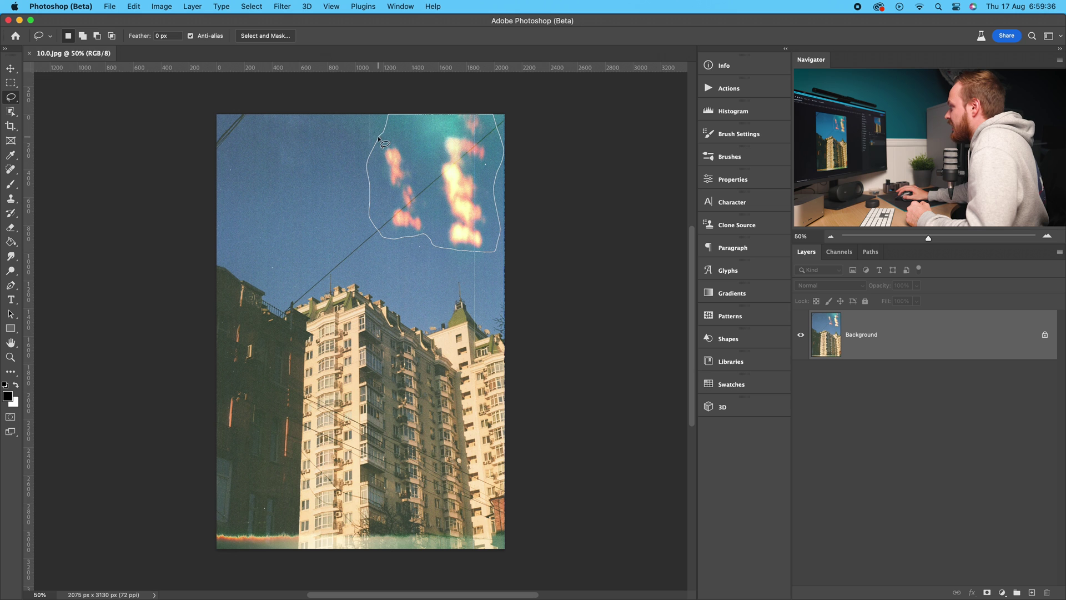
drag(378, 139, 380, 140)
click(349, 267)
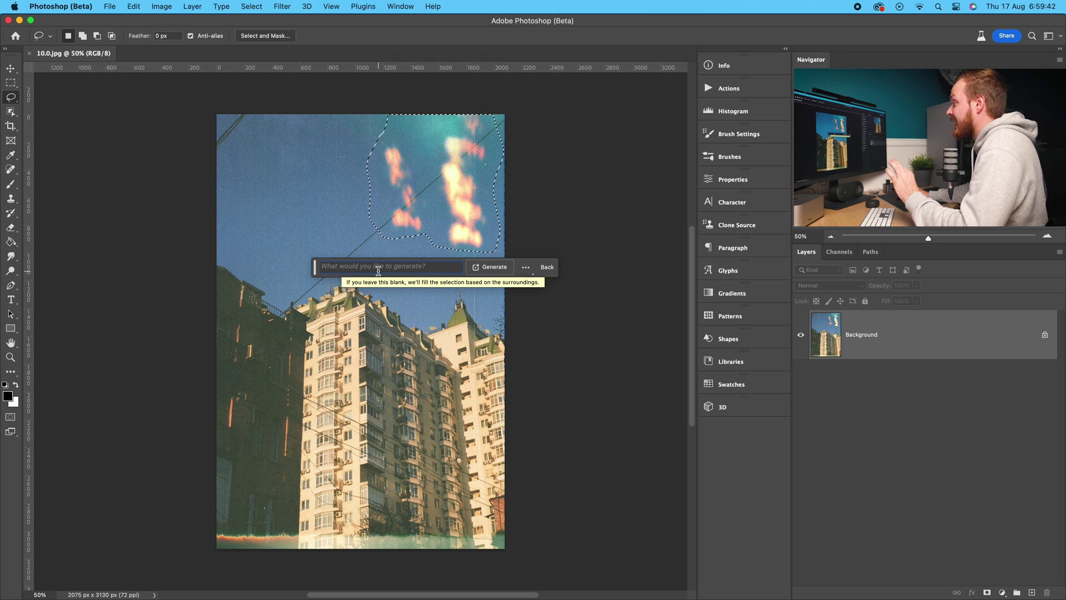
click(485, 274)
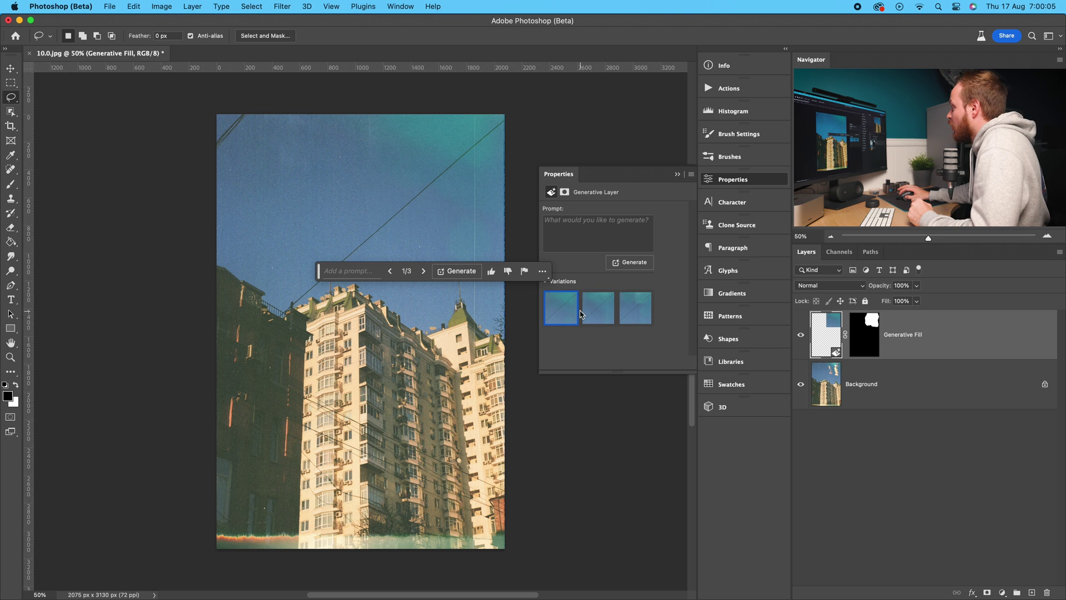
click(628, 309)
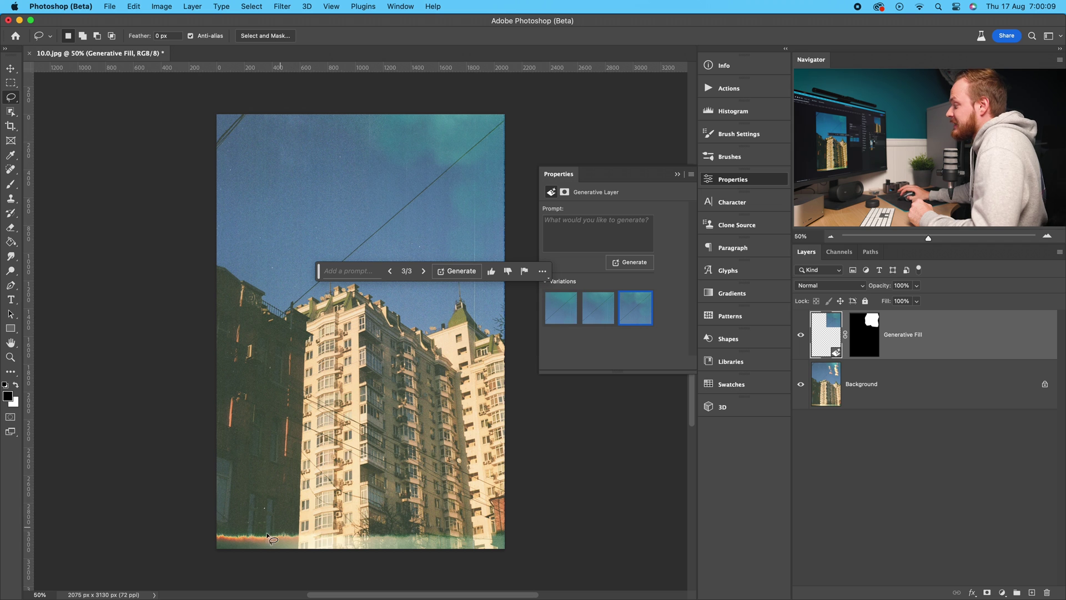
Lasso the damaged strip along the photo's lower edge and run Generative Fill without a prompt
drag(274, 526, 431, 523)
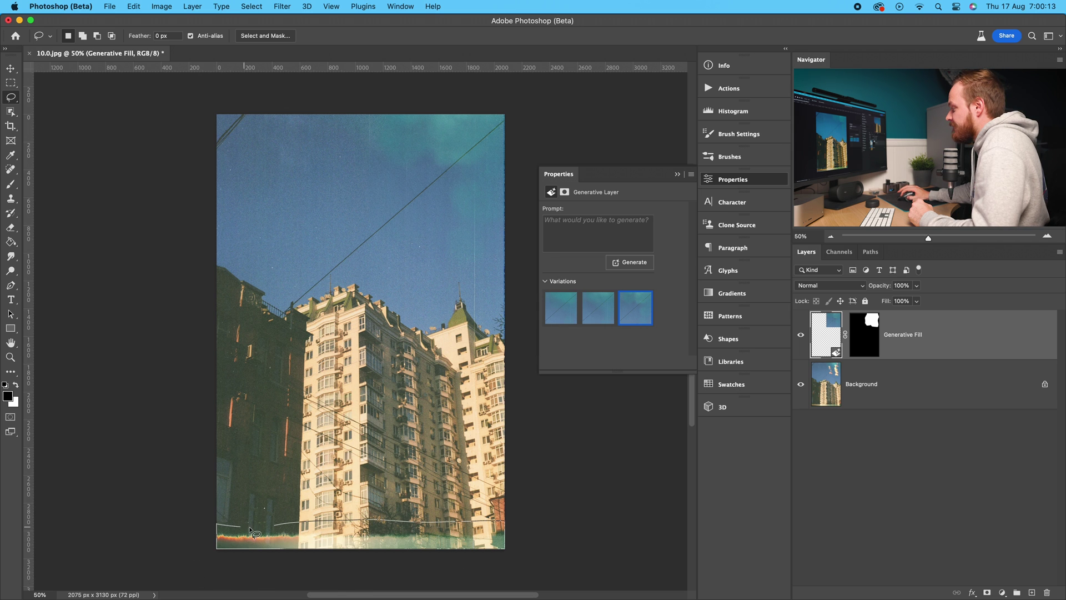
drag(275, 526, 274, 526)
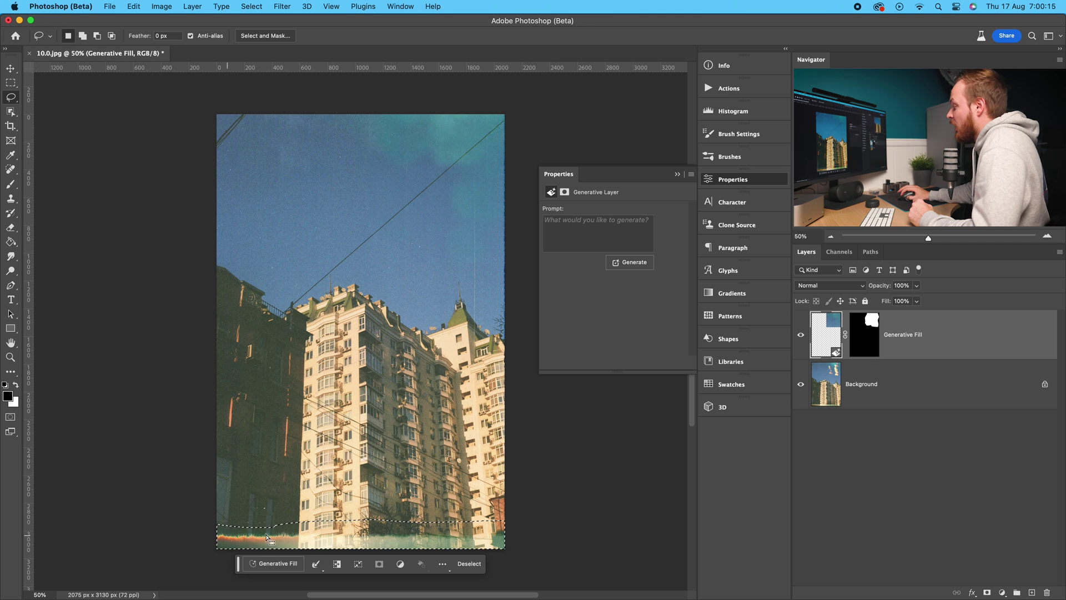
drag(429, 540, 494, 538)
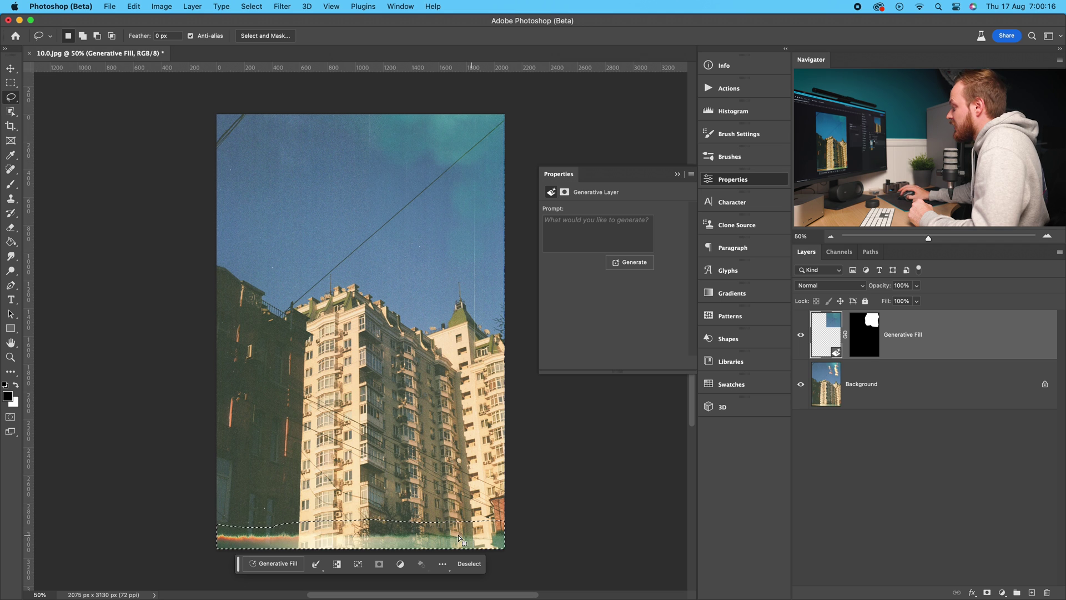
click(258, 564)
click(402, 569)
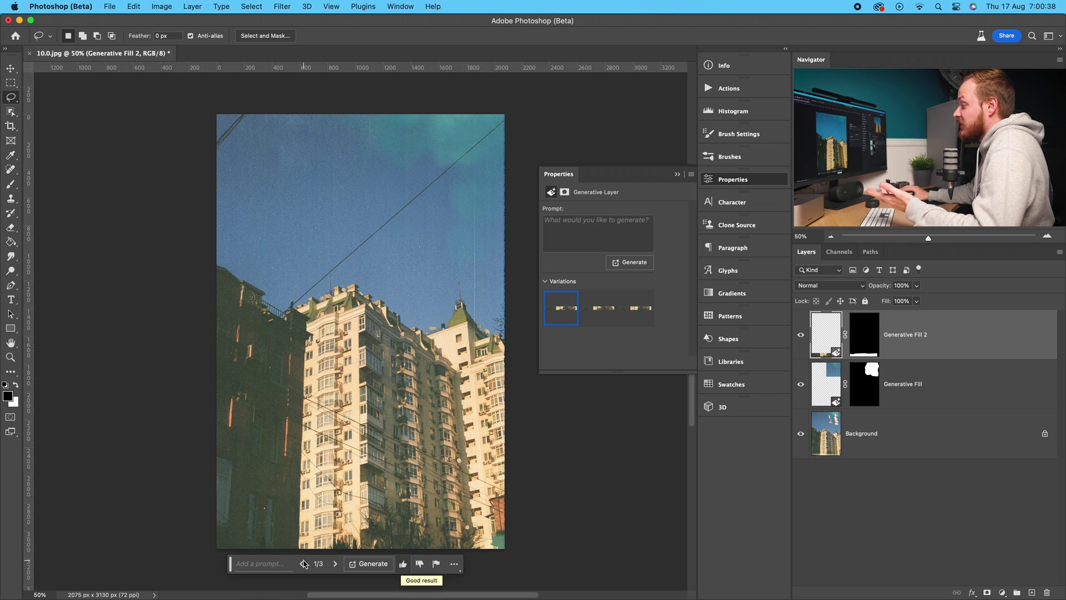
Compare the repaired lower edge variations, keep the third one and collapse the layer's properties
click(593, 312)
click(629, 311)
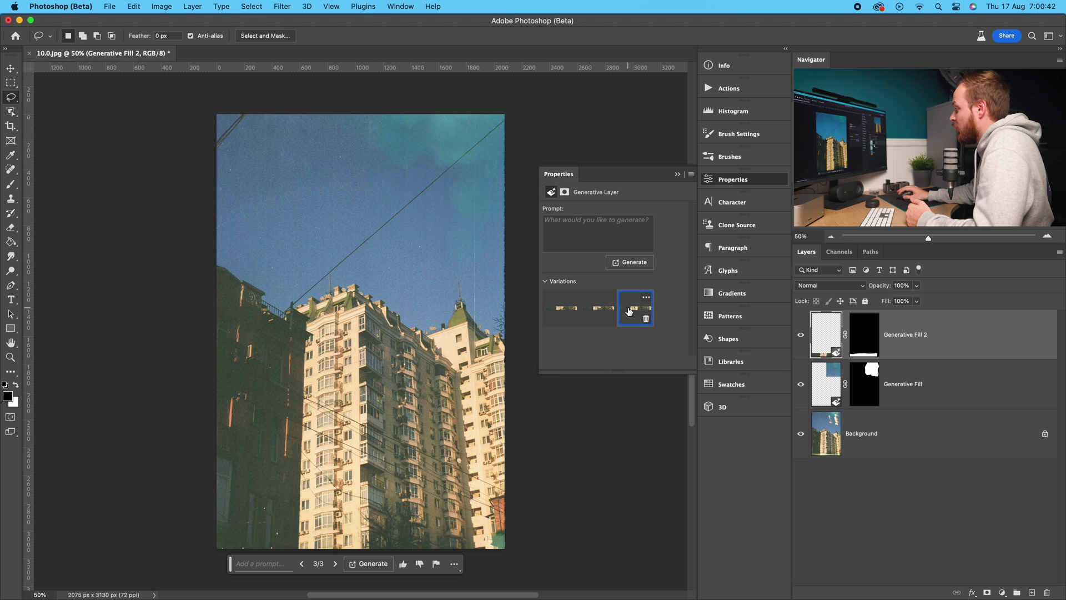
click(744, 183)
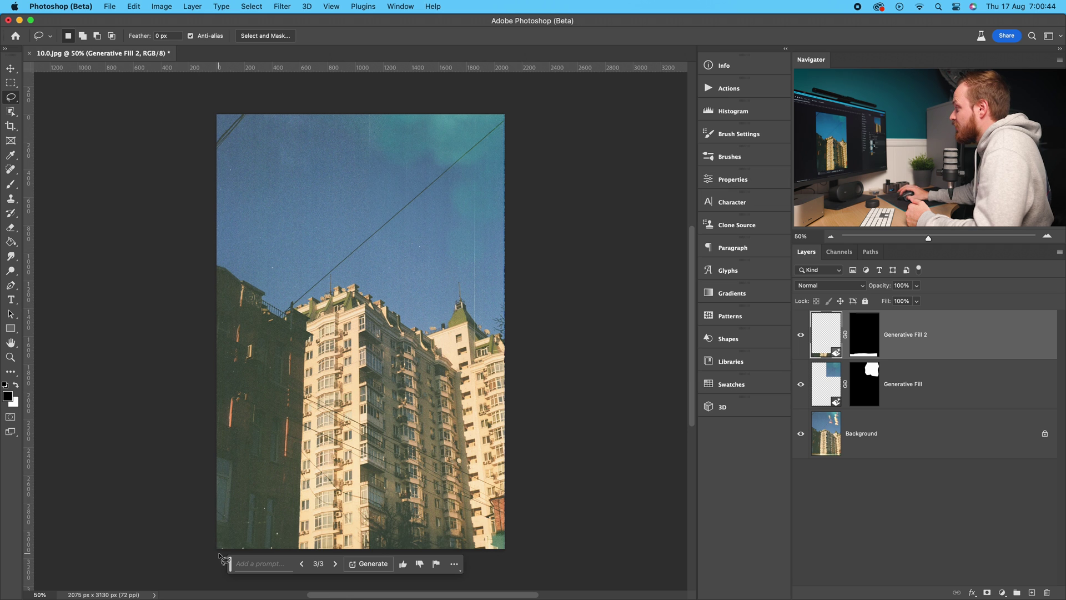